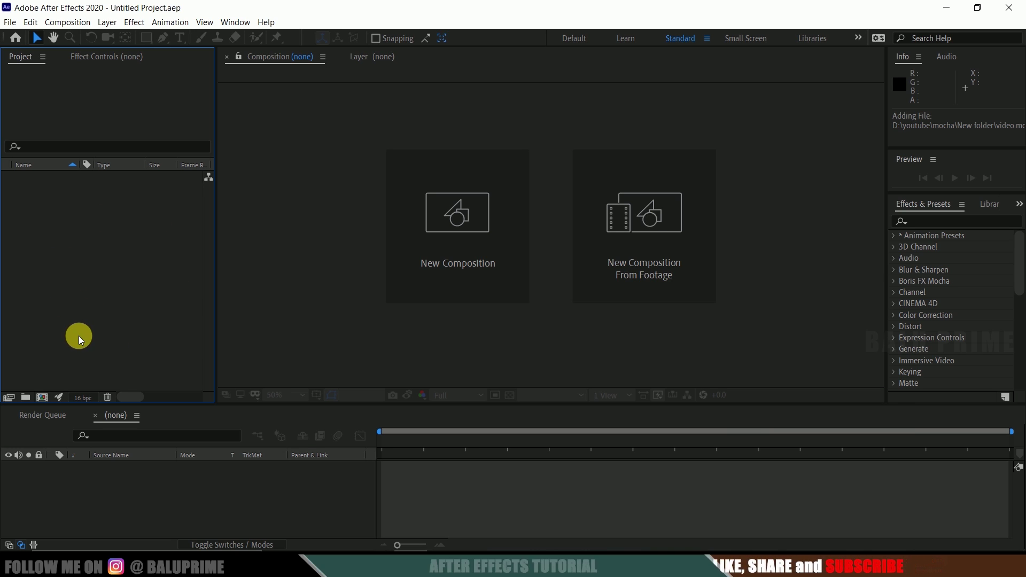
Import video.mov into the Project panel
right_click(66, 227)
mouse_move(190, 284)
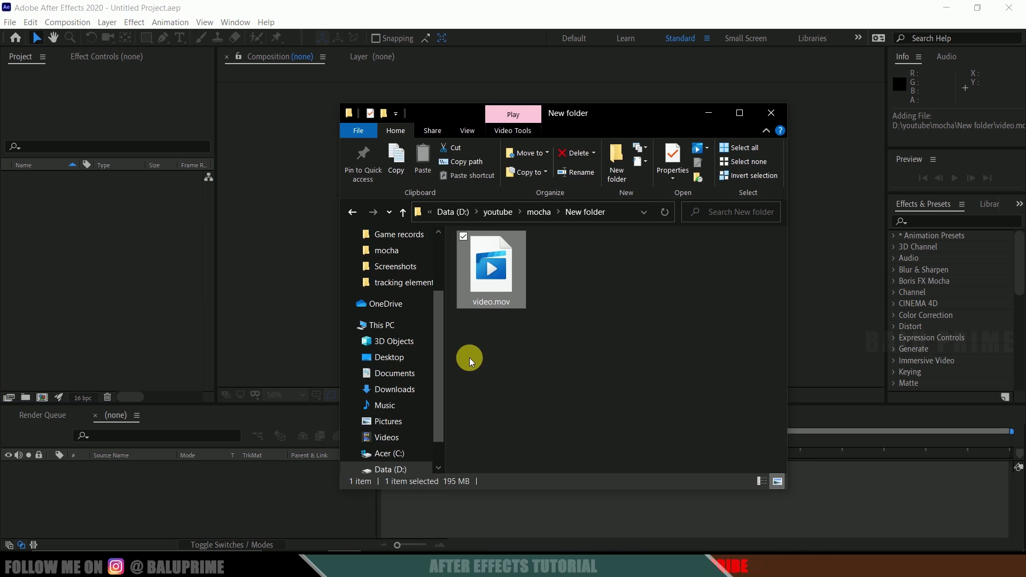
drag(483, 272, 114, 298)
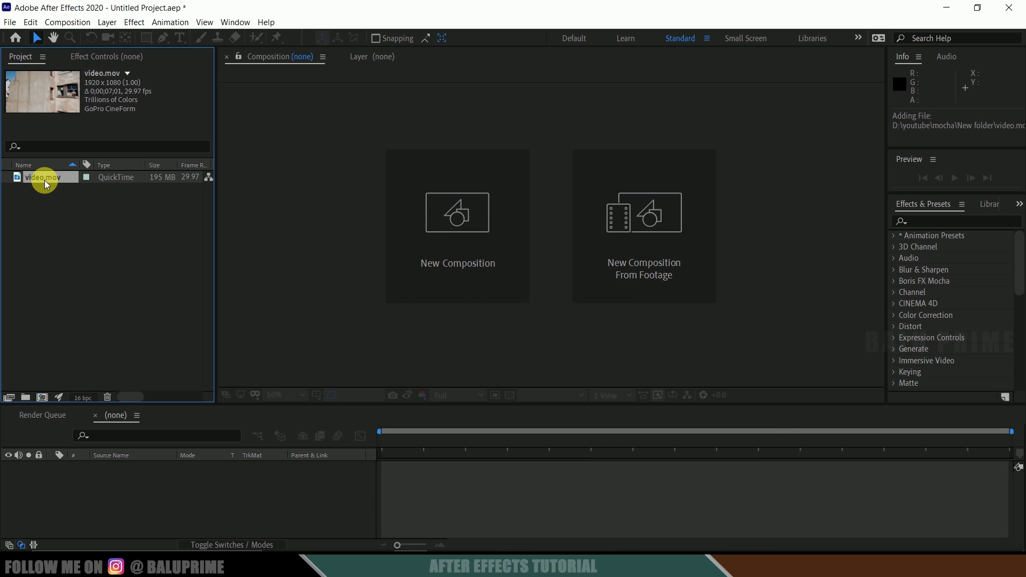
Build a 1920x1080, 29.97 fps composition named video from video.mov and preview it
drag(43, 180, 39, 398)
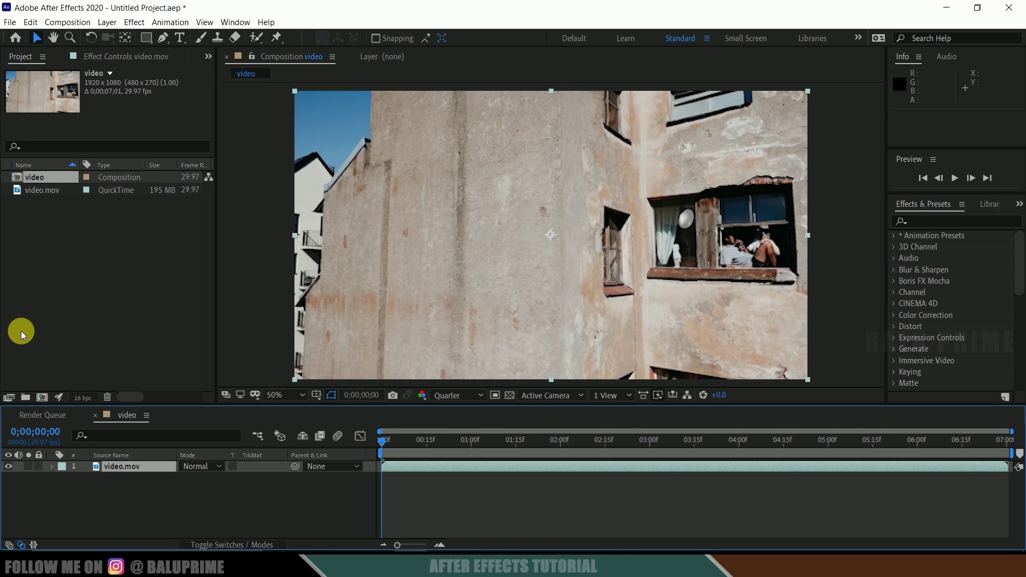
key(space)
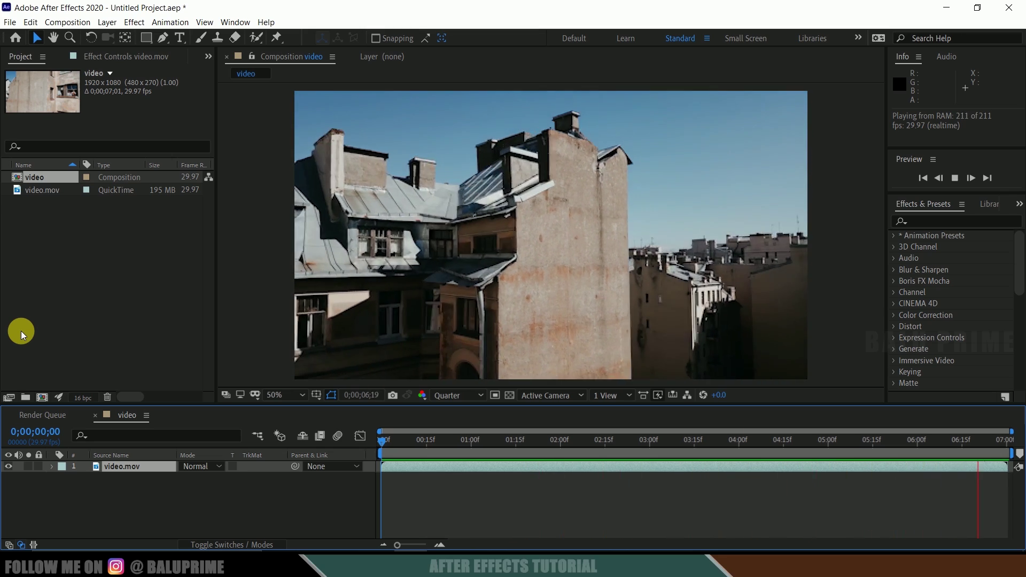
click(386, 444)
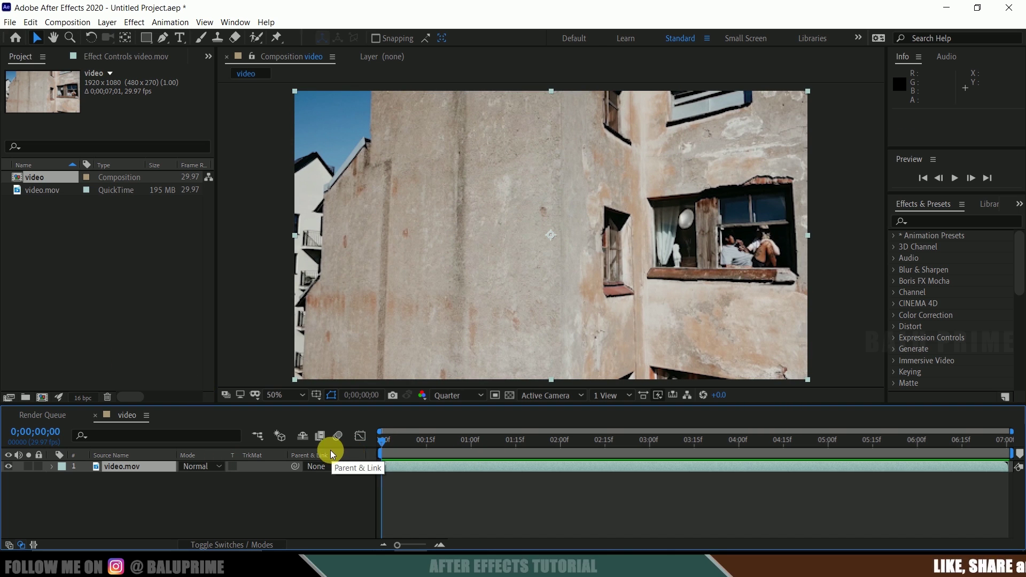
Search 'moch' in Effects & Presets and drag Mocha AE onto the video.mov layer
click(122, 496)
click(113, 470)
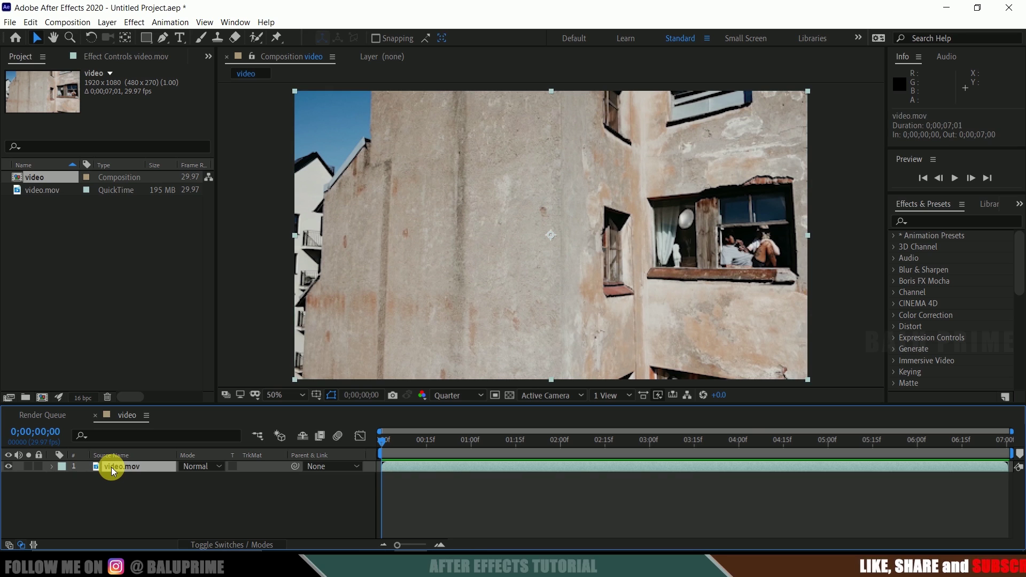
click(937, 222)
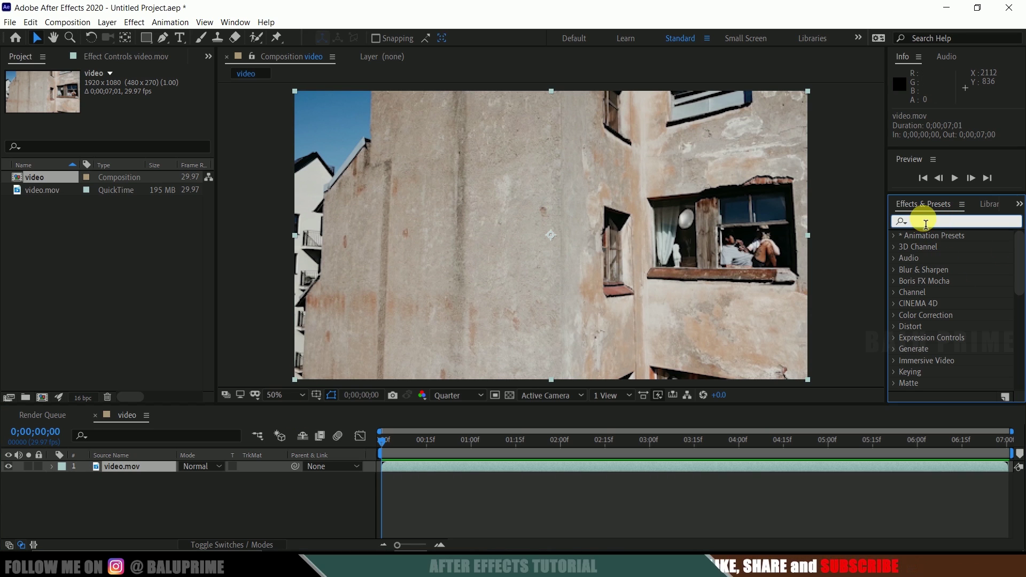
click(233, 24)
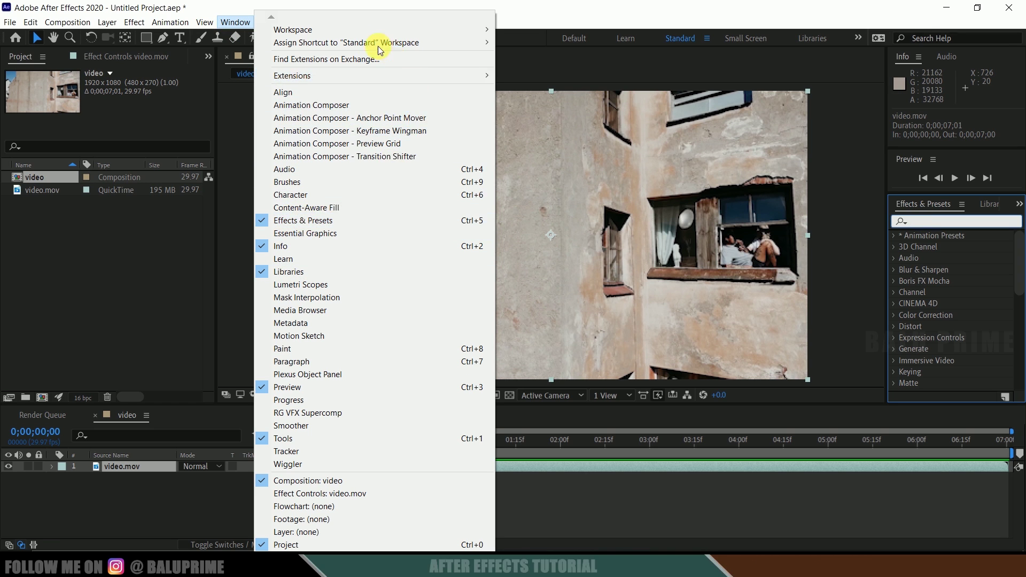
mouse_move(309, 30)
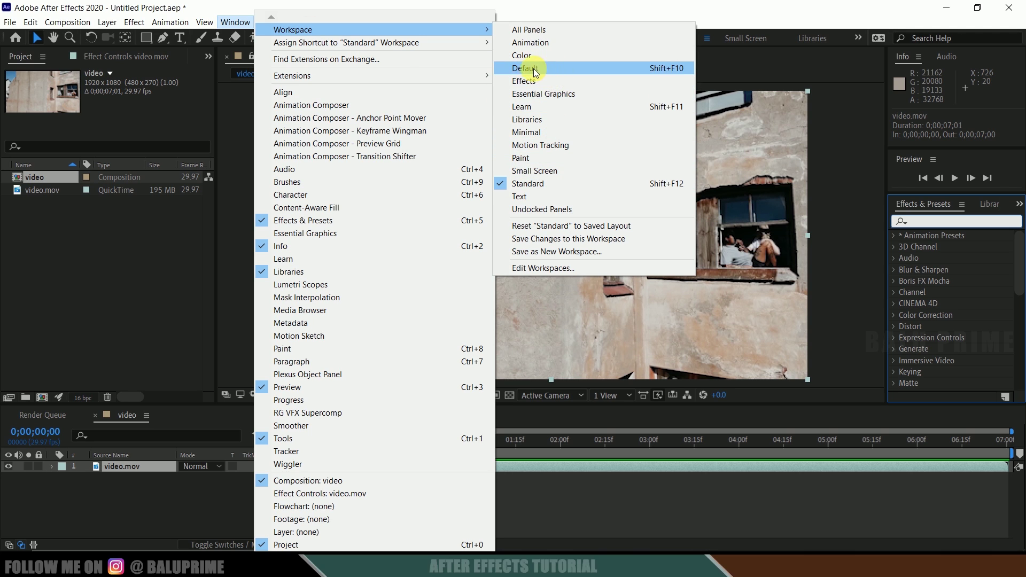
click(687, 540)
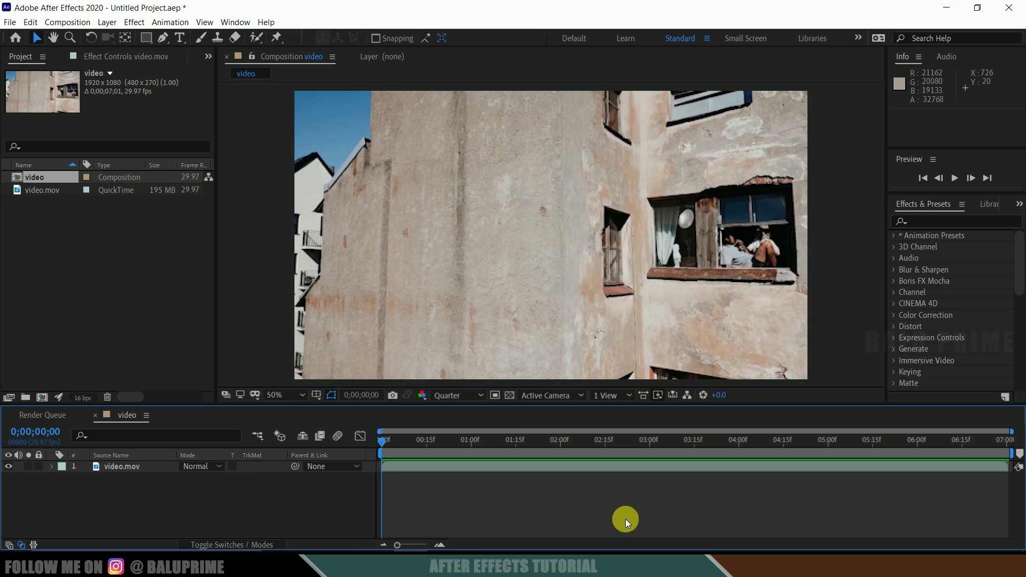
click(109, 467)
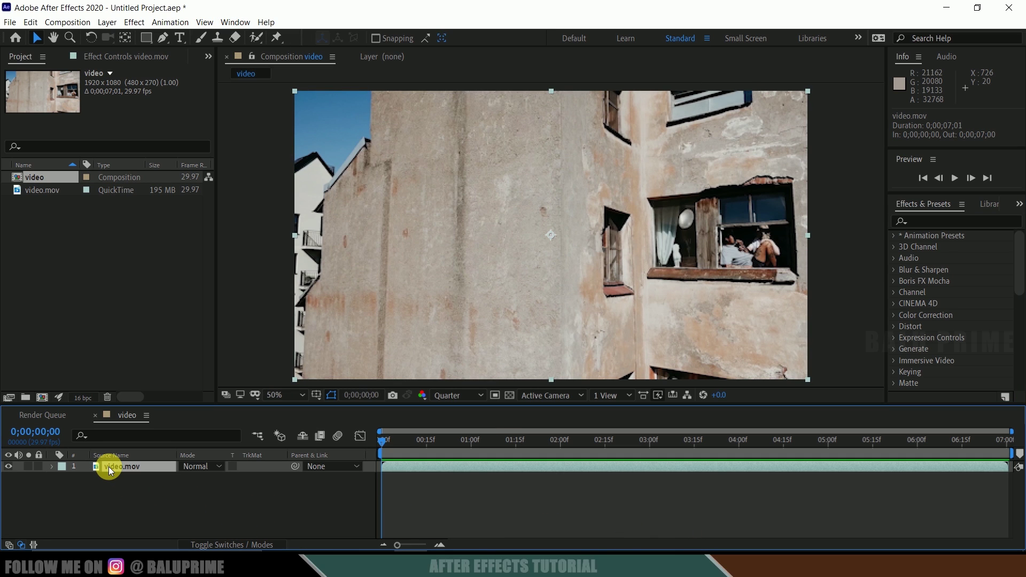
click(925, 223)
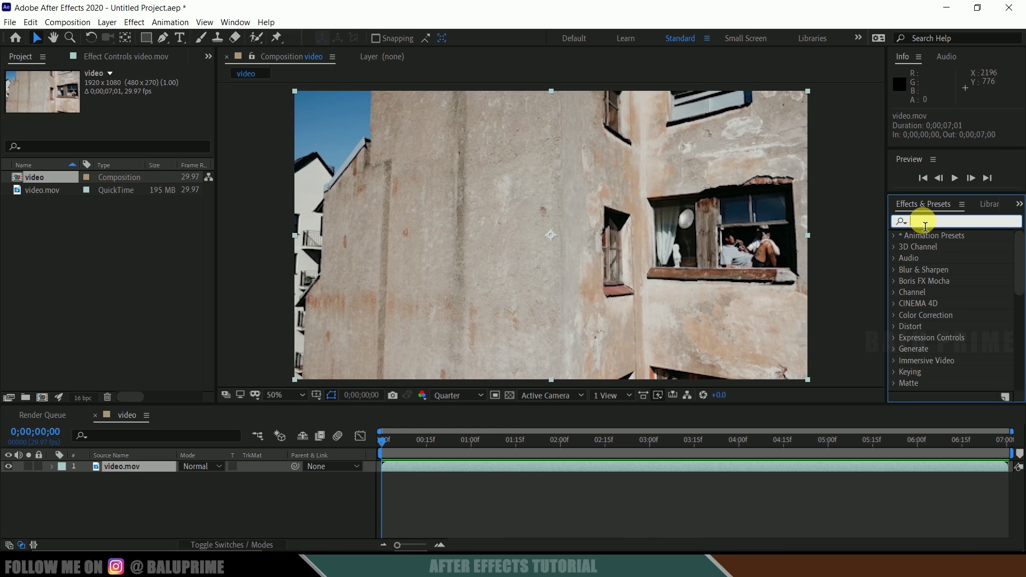
text(mocha)
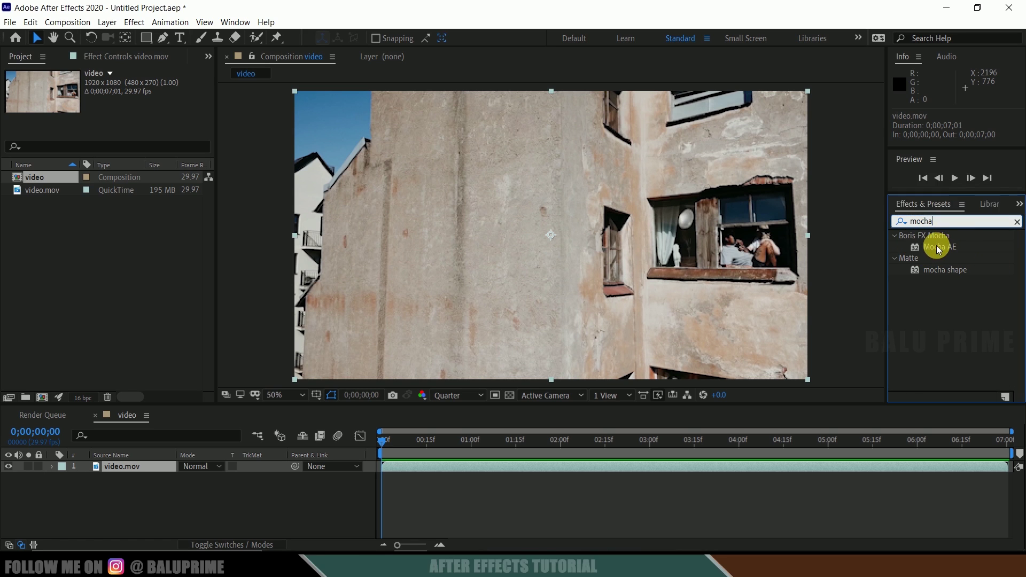
drag(937, 246, 134, 471)
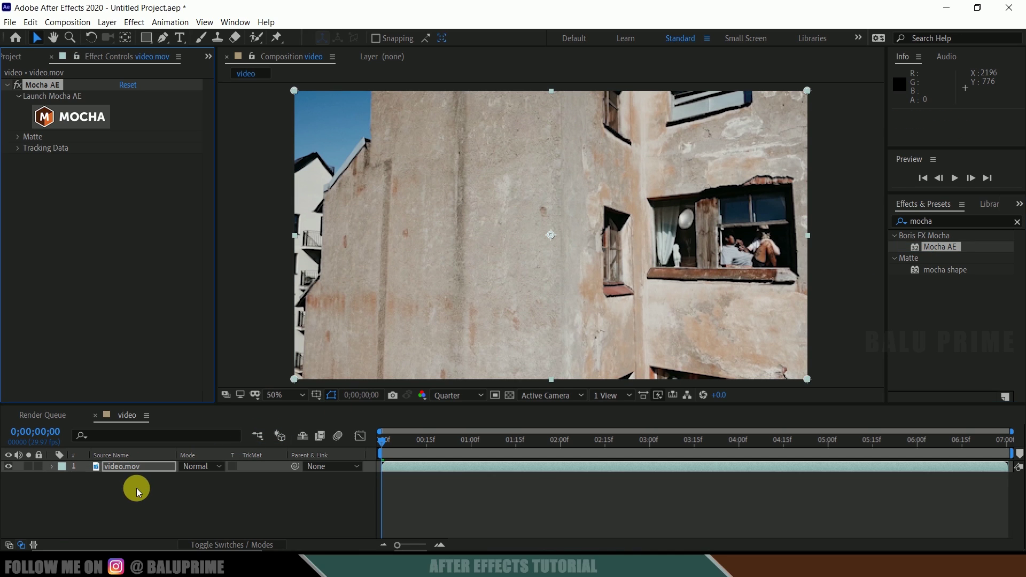
Launch Mocha on video.mov, play through the building footage, and park at frame 0
click(82, 117)
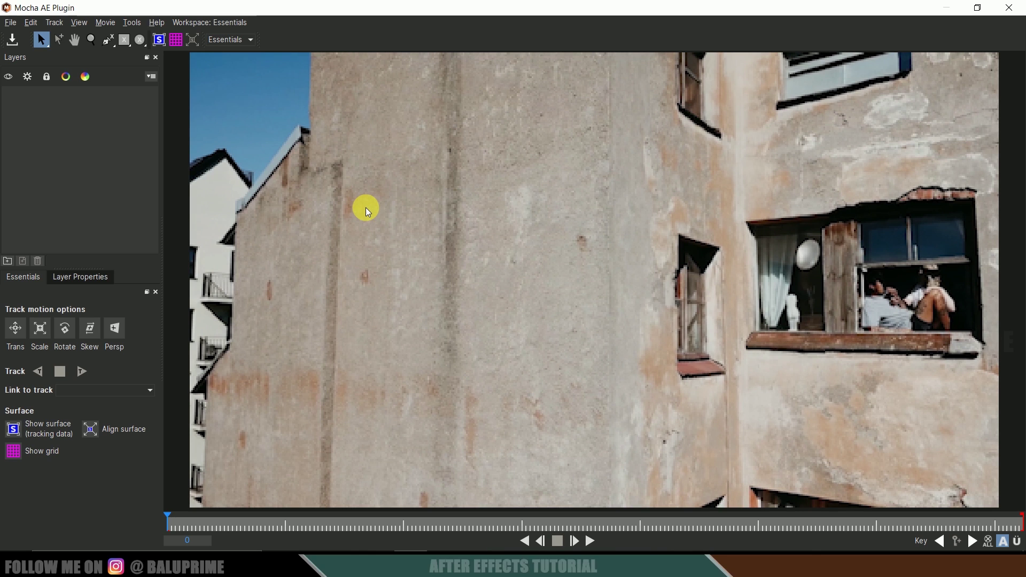
click(591, 541)
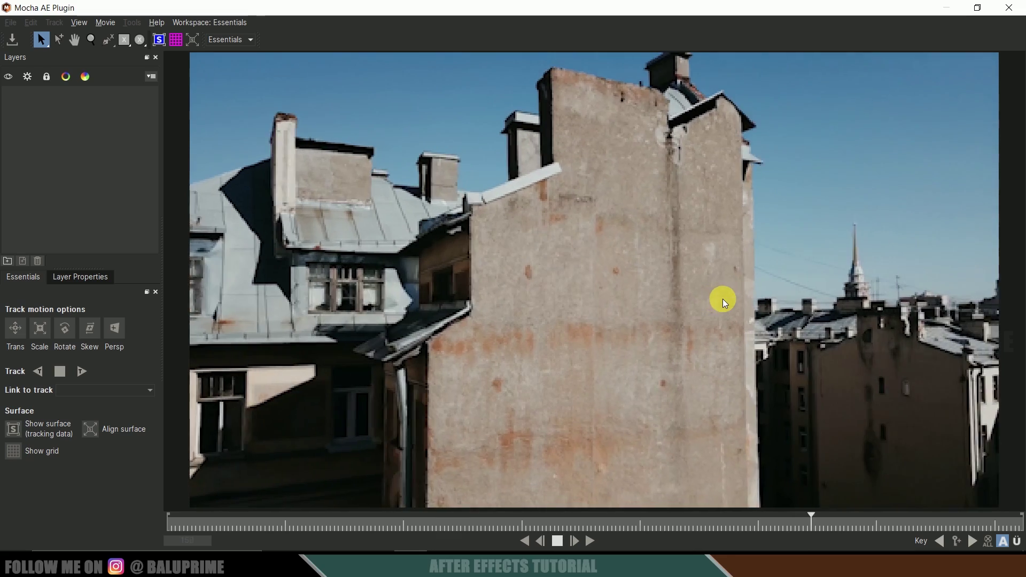
click(556, 541)
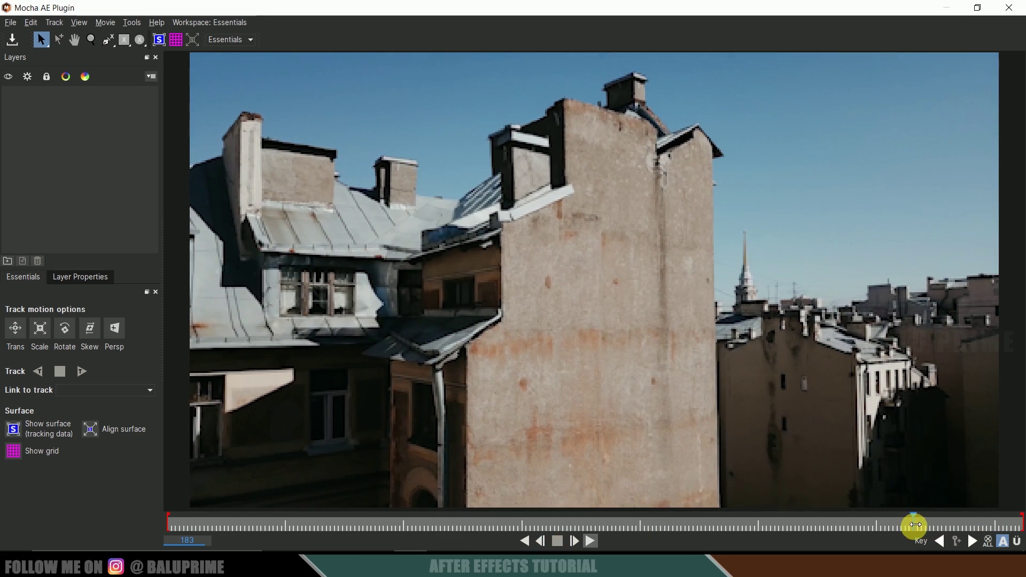
drag(915, 526, 167, 532)
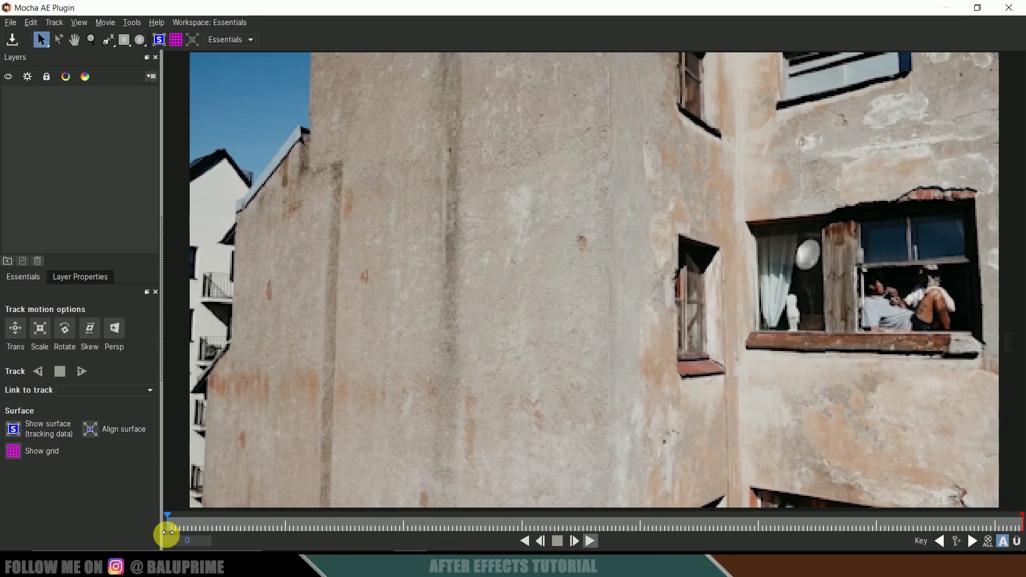
Draw an X-spline along the wall's rooftop corner, slanted roof edge and left side
click(105, 40)
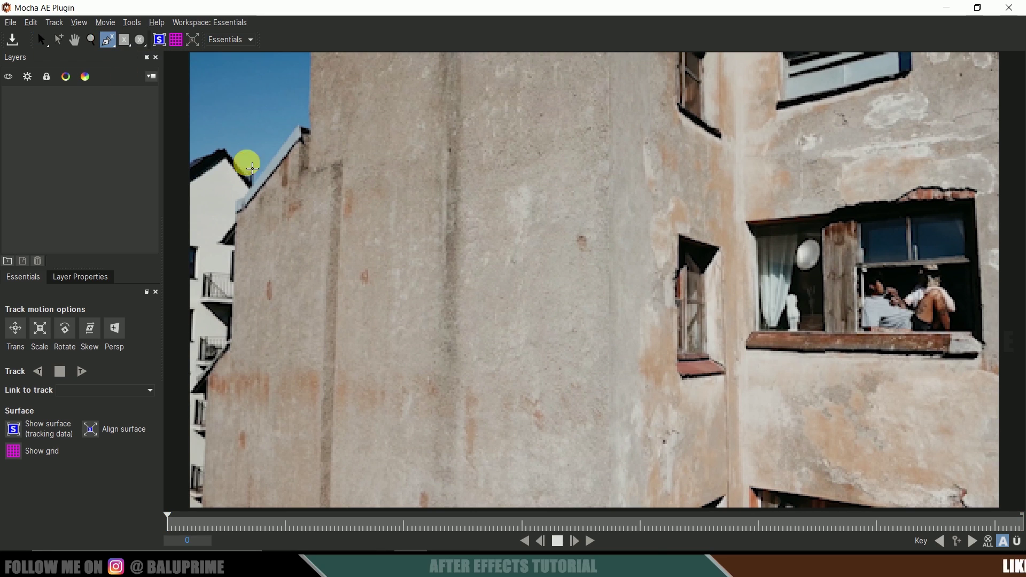
click(313, 70)
click(313, 90)
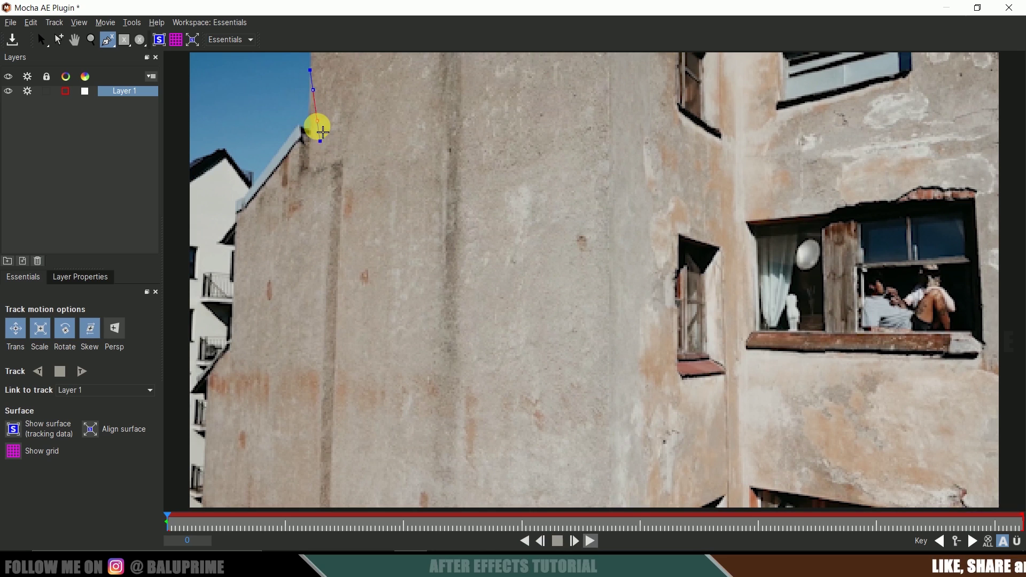
click(311, 152)
drag(317, 139, 237, 228)
click(237, 229)
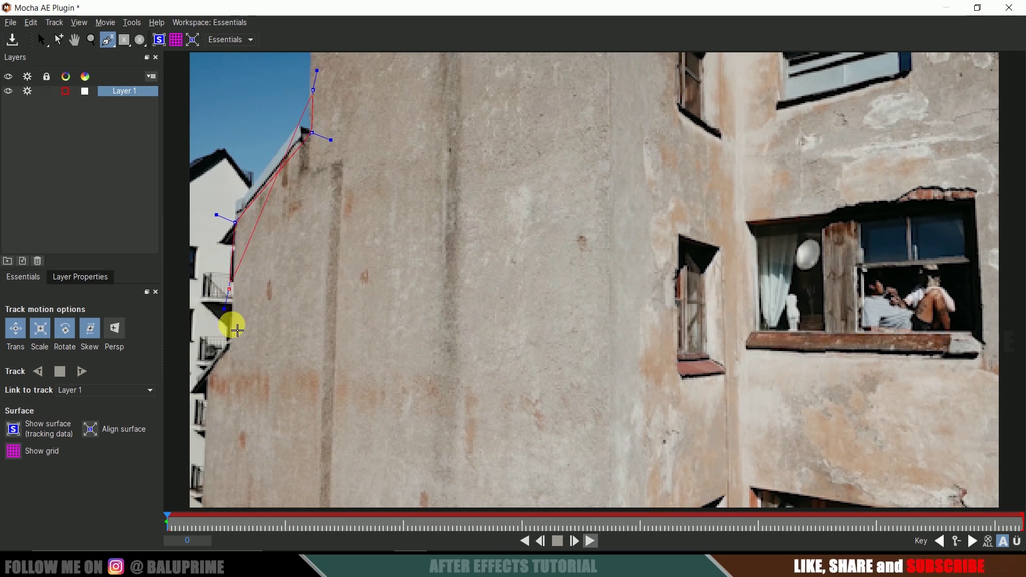
click(230, 349)
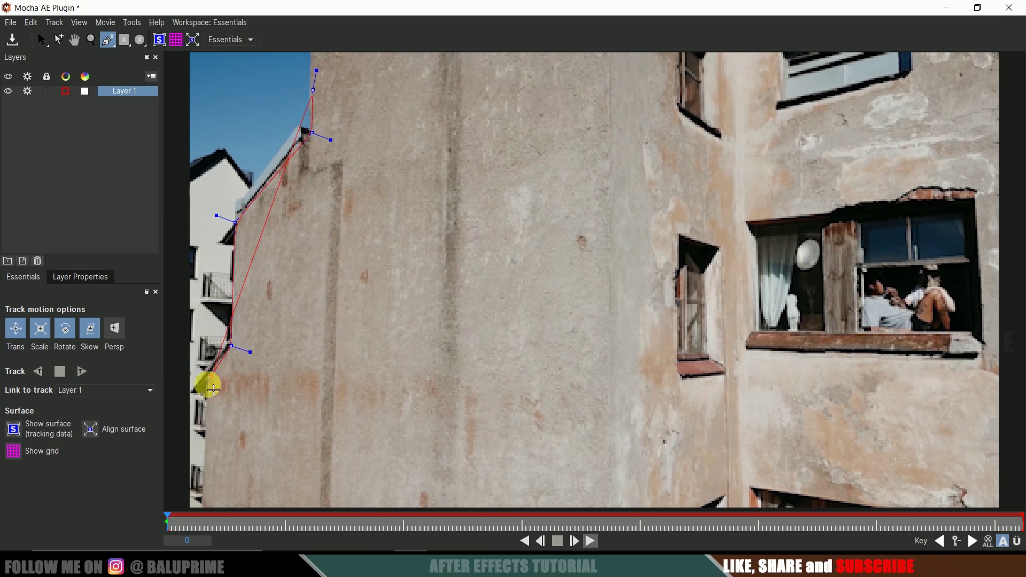
click(206, 374)
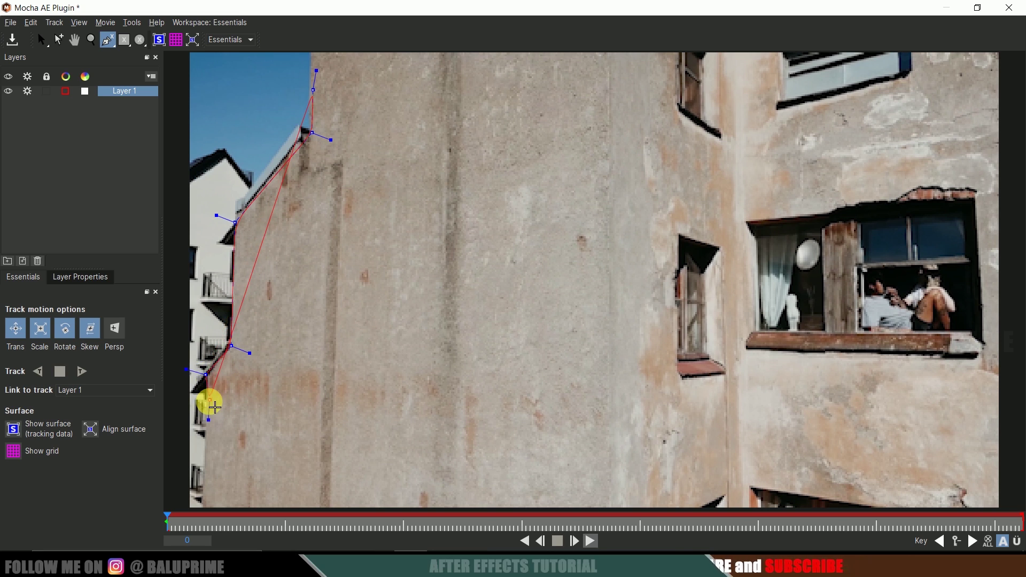
click(208, 405)
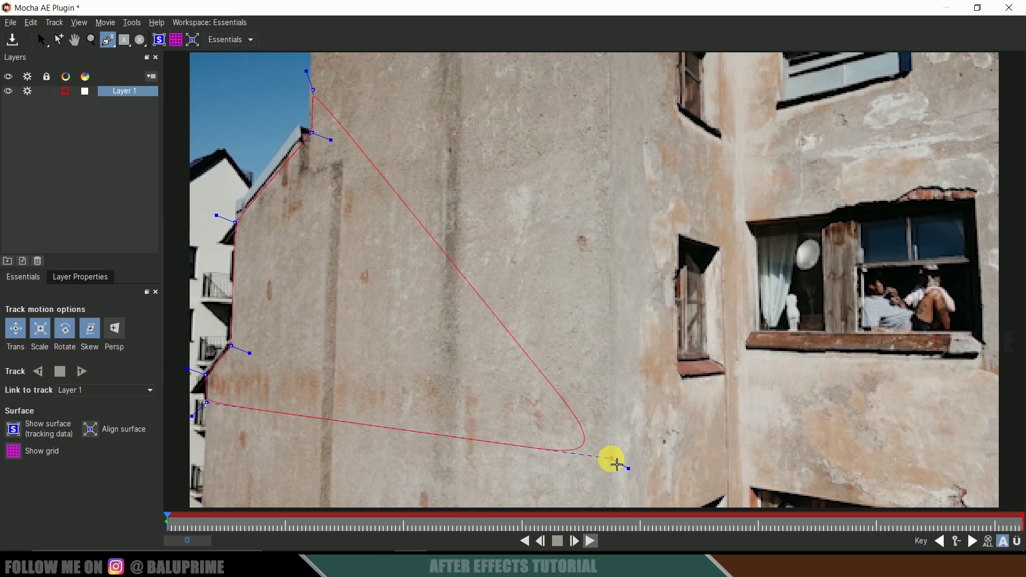
Close the outline at the wall's right corners, enable Persp, and track forward to frame 210
click(613, 460)
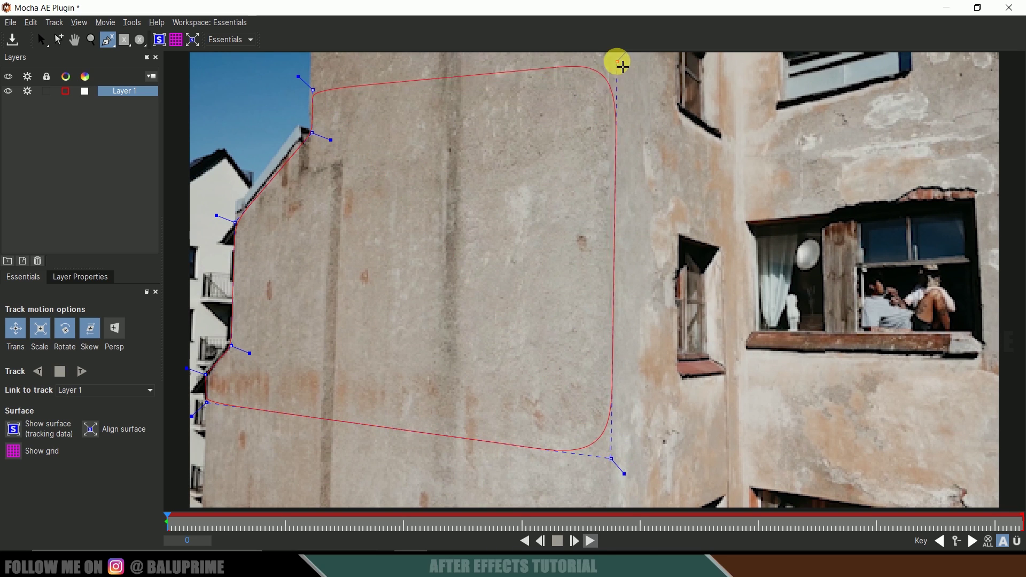
click(610, 56)
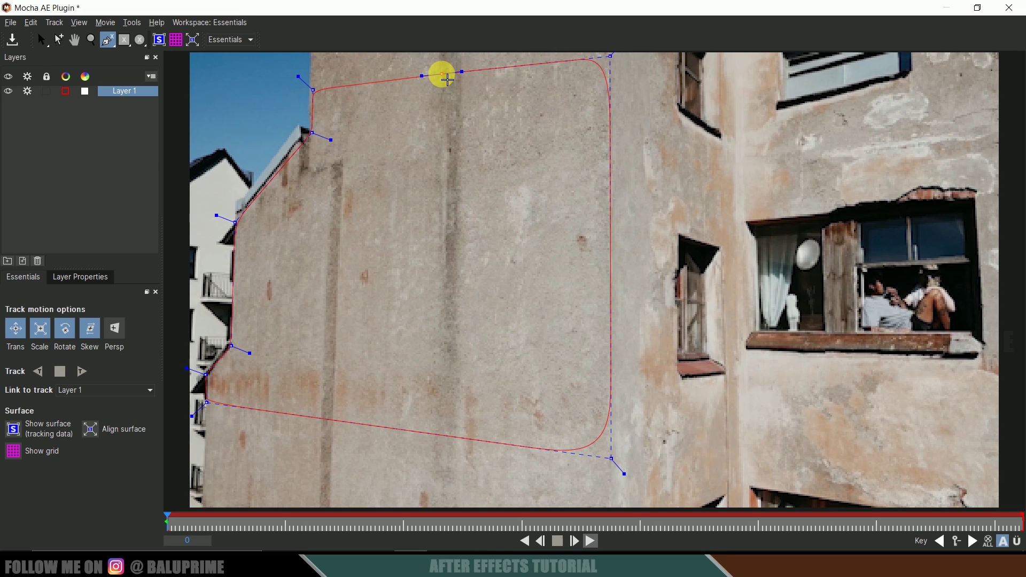
right_click(447, 80)
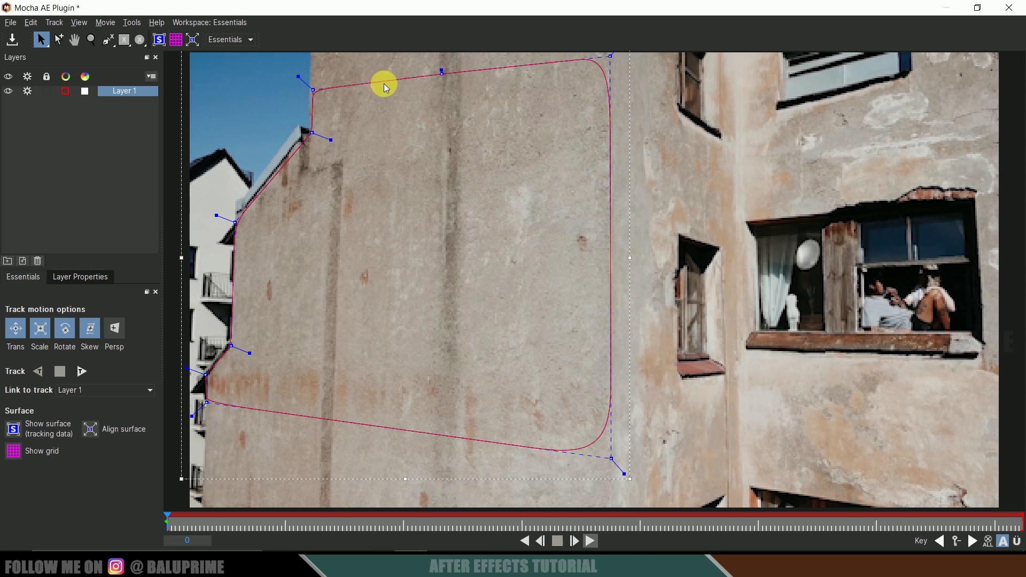
click(114, 330)
click(84, 377)
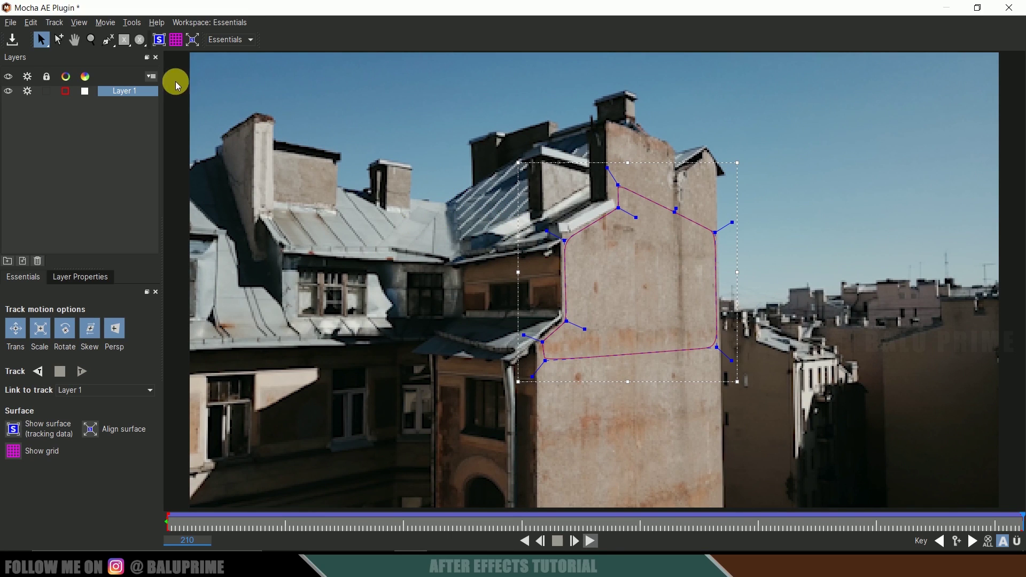
Show the planar grid and track the wall shape backward through the clip
click(175, 39)
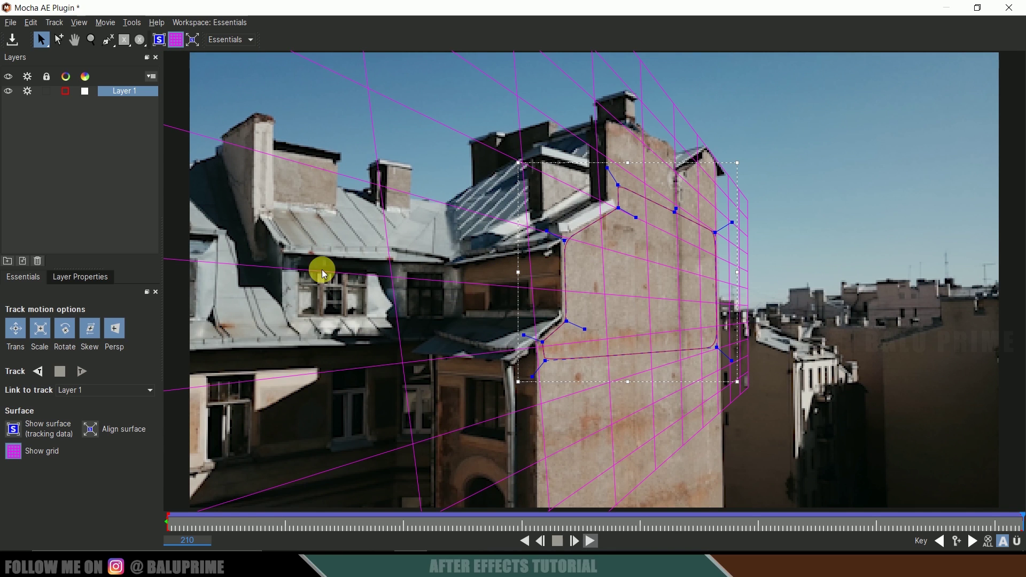
click(528, 542)
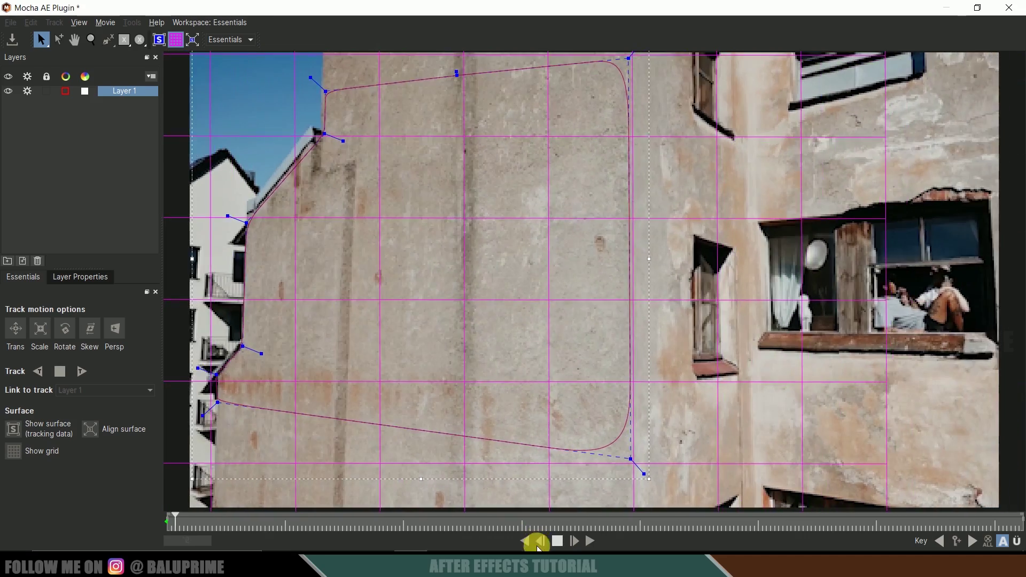
click(557, 541)
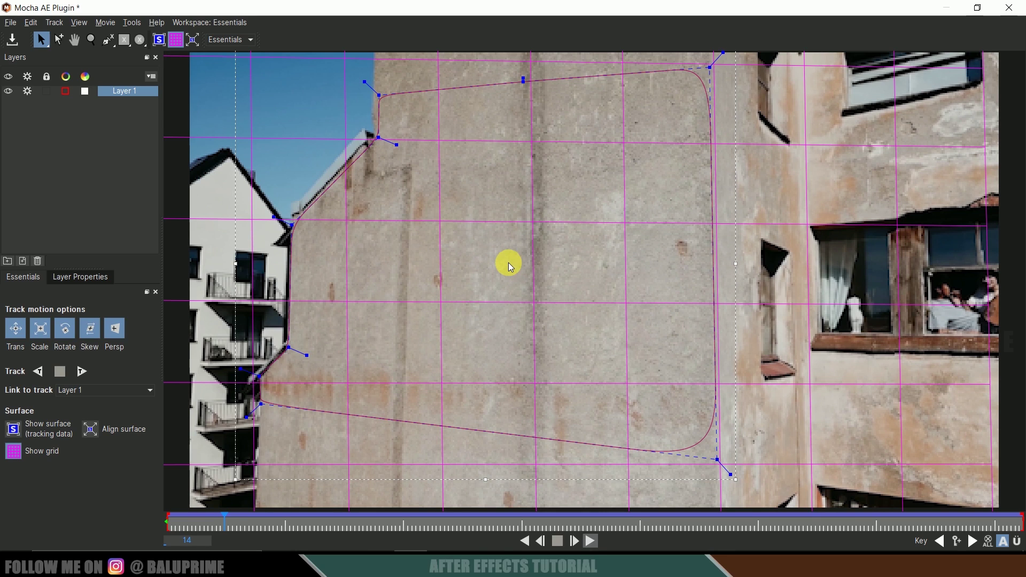
Save the Mocha project and close the plugin
click(10, 22)
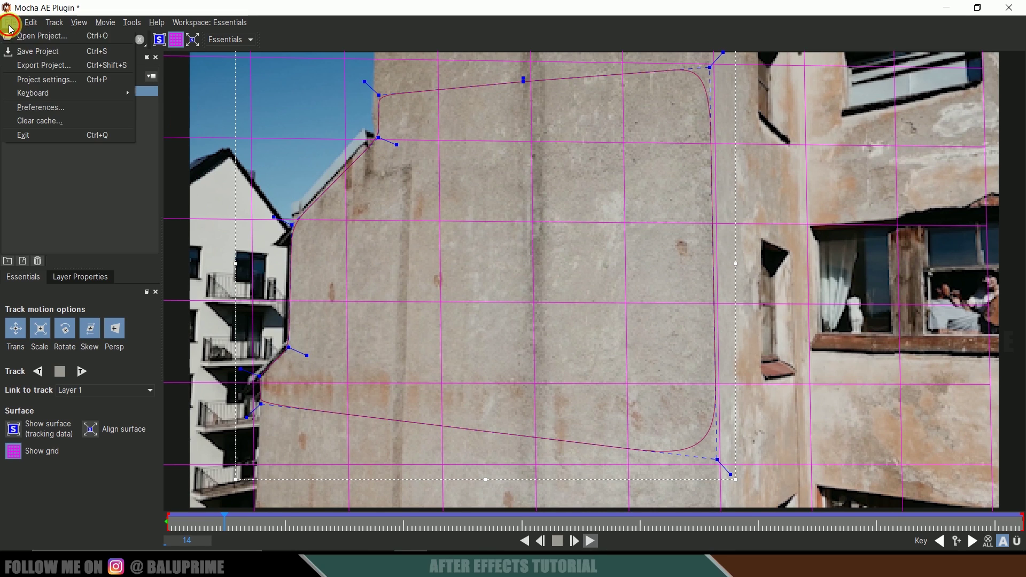
click(35, 53)
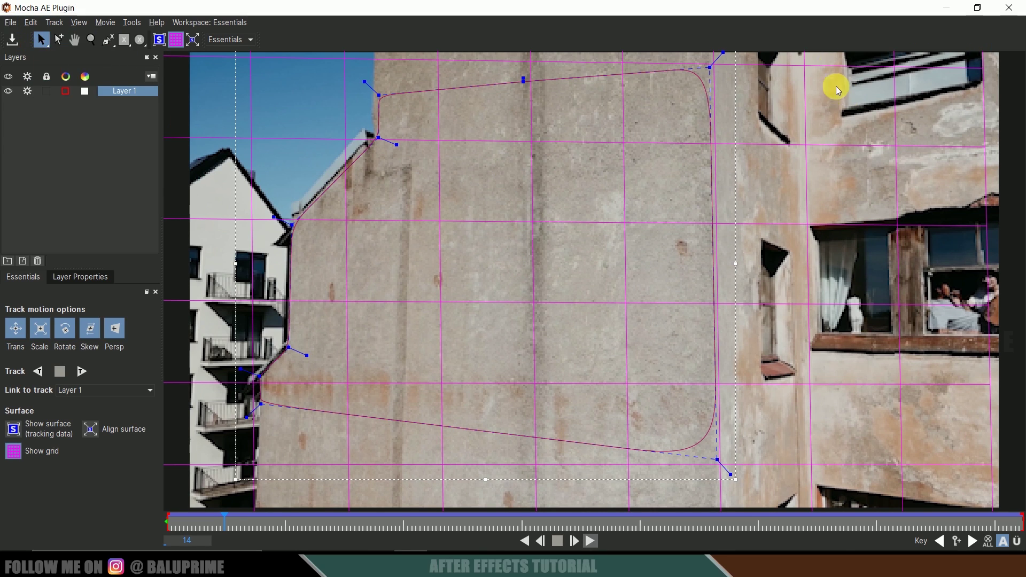
click(1009, 8)
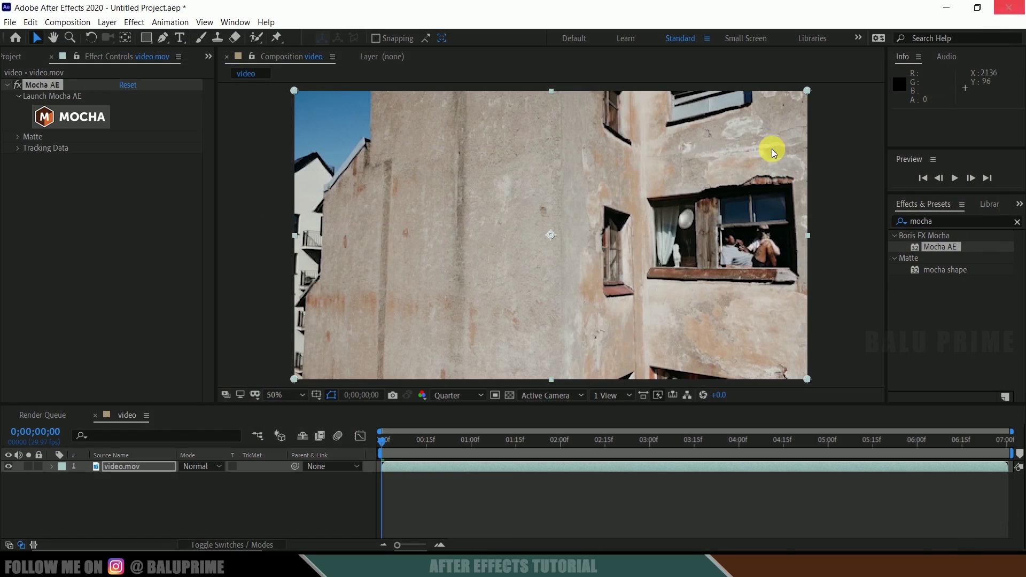
Create track data for video.mov using Mocha's Layer 1 track
click(18, 149)
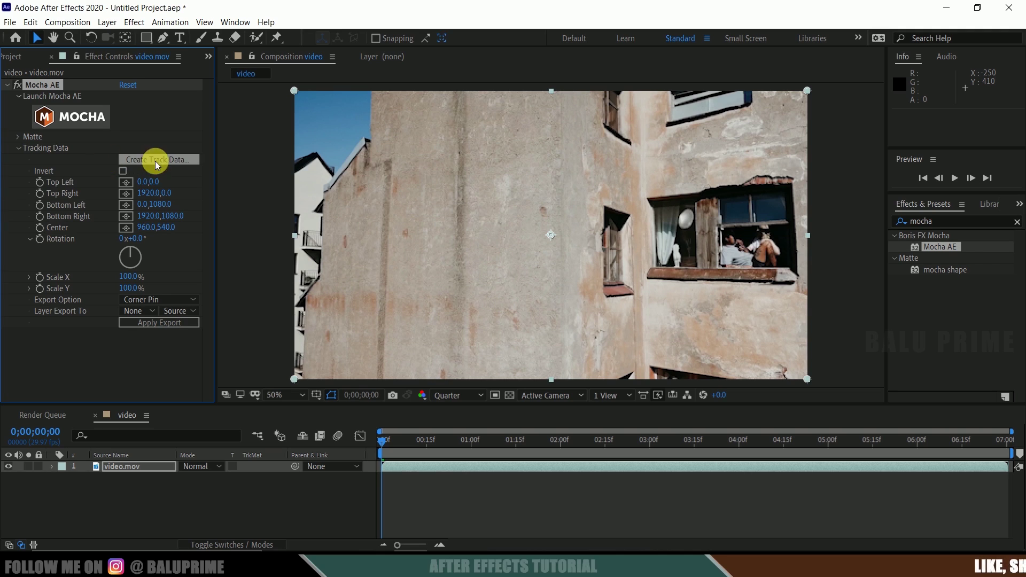
click(122, 466)
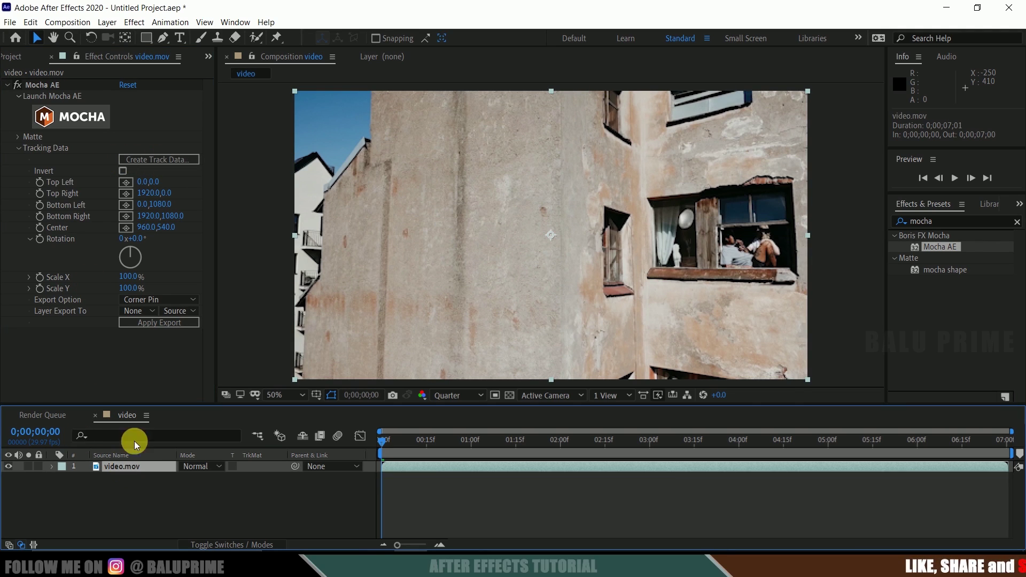
click(146, 159)
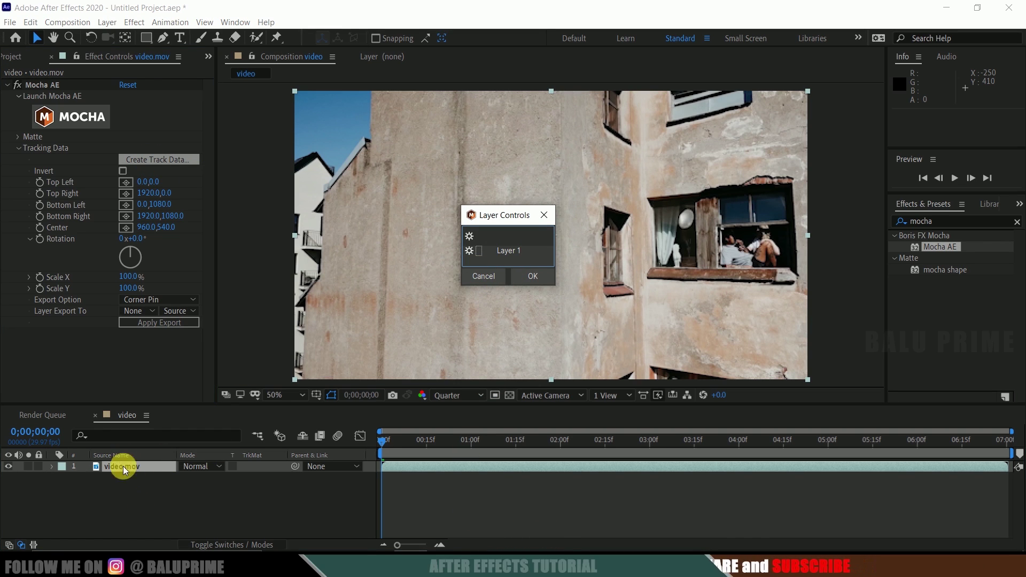
click(522, 251)
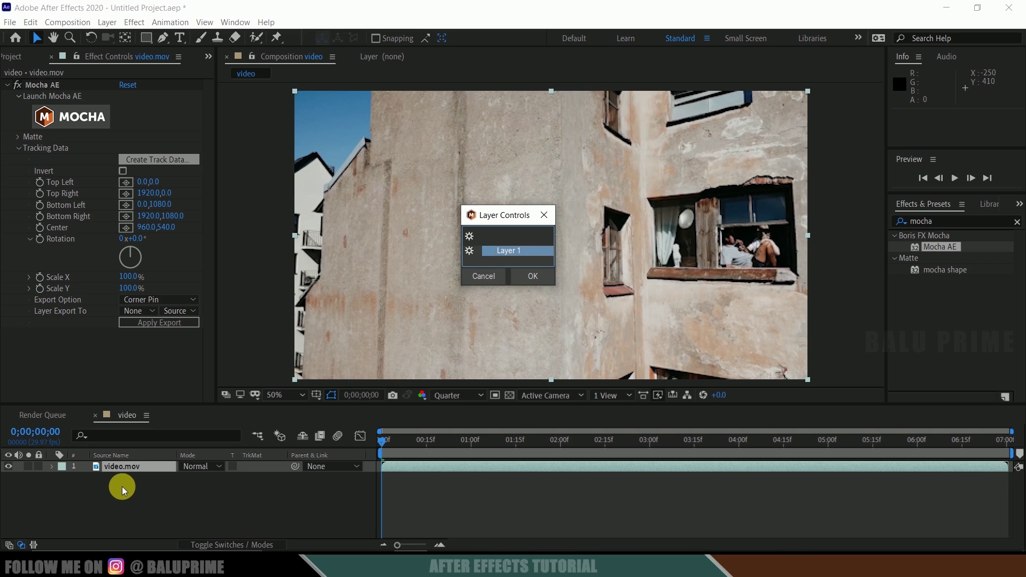
click(532, 275)
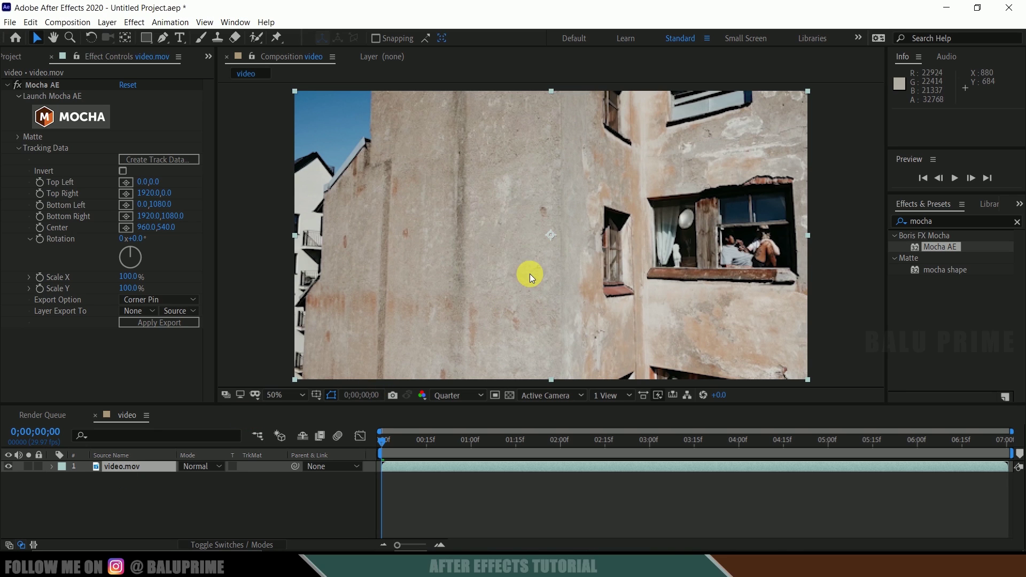
Check and then hide video.mov's corner-pin keyframes, returning to the Project panel
click(419, 469)
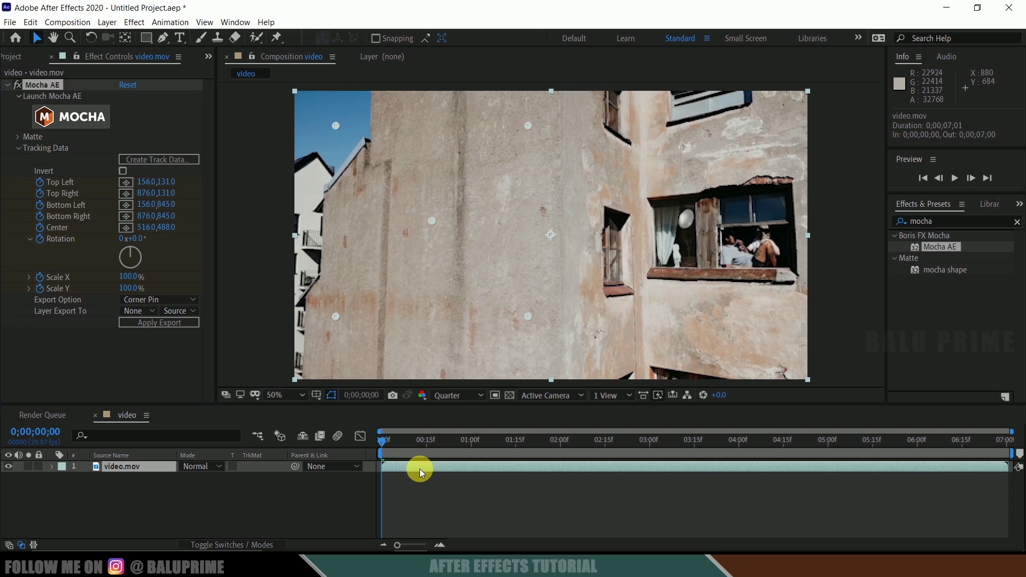
key(u)
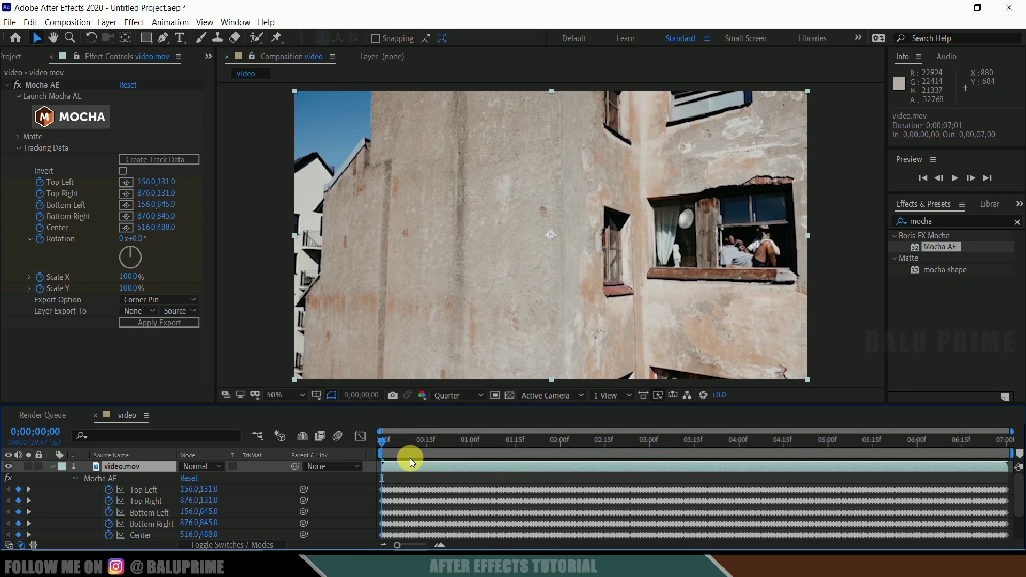
key(u)
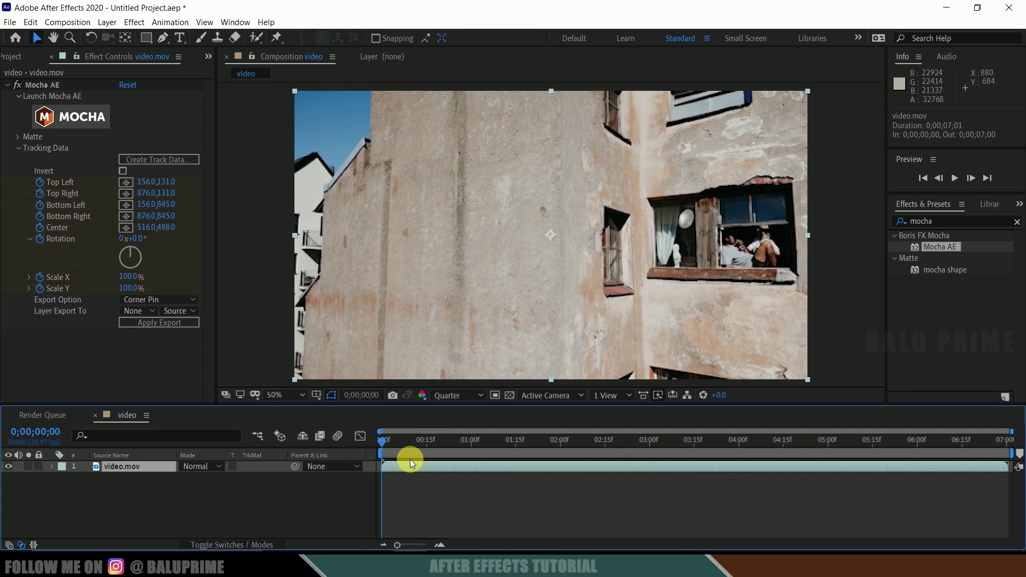
click(8, 57)
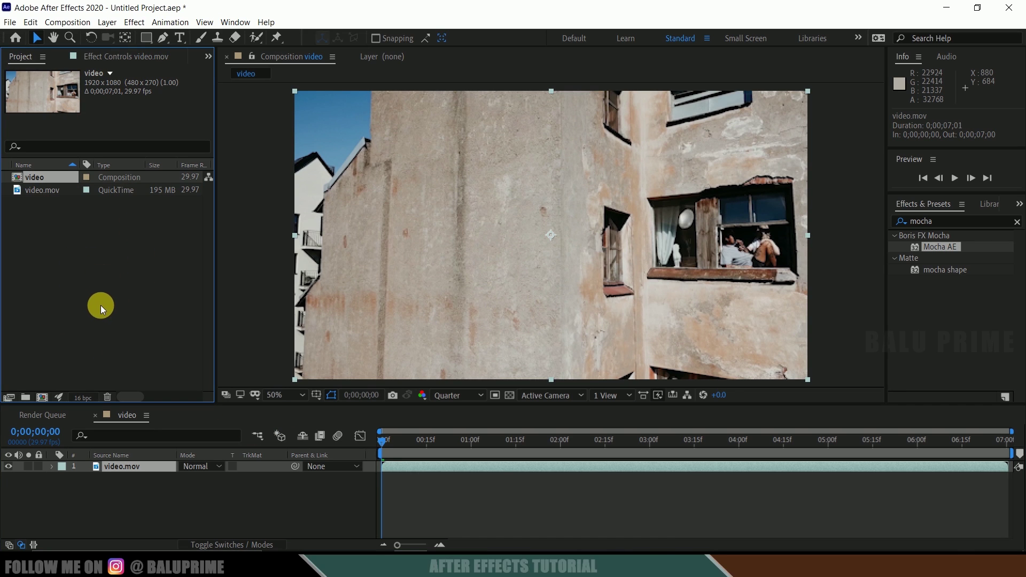
Import music.png from the mocha folder and place it above video.mov in the timeline
key(alt+Tab)
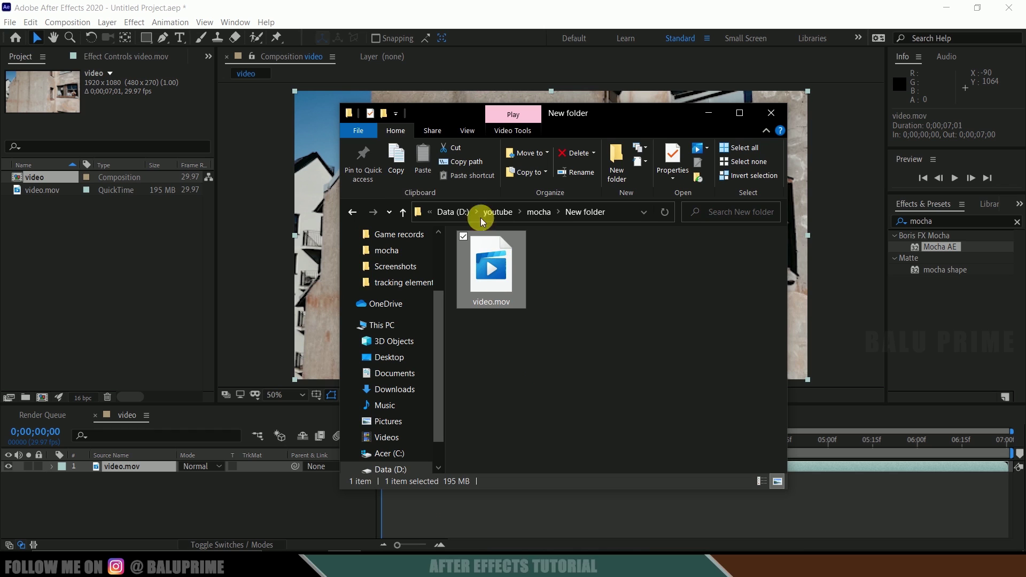
click(403, 213)
drag(489, 364, 156, 232)
drag(33, 168, 99, 467)
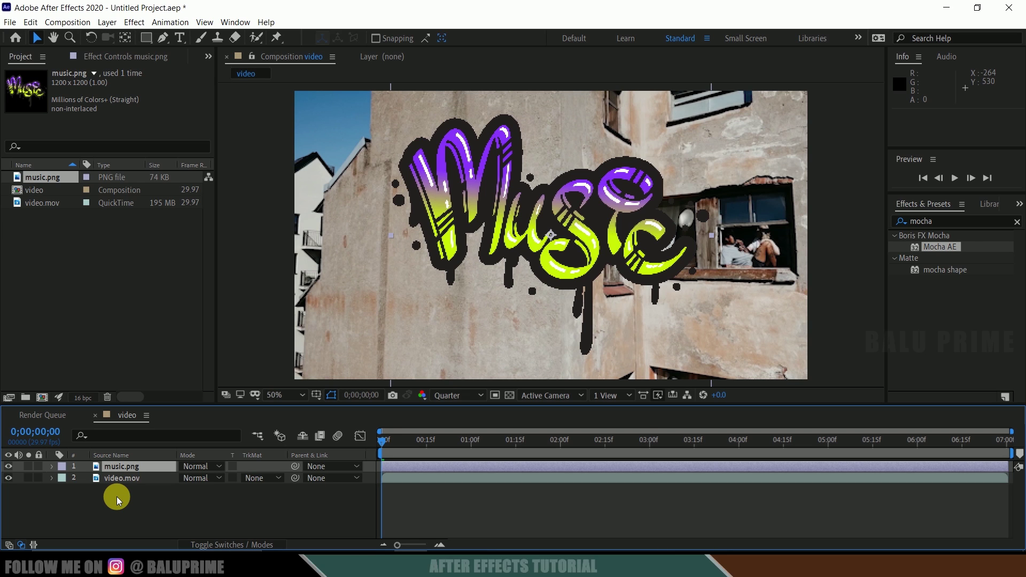
Show the Anchor Point values: video.mov at 960,540 and music.png at 600,600
drag(117, 496, 126, 462)
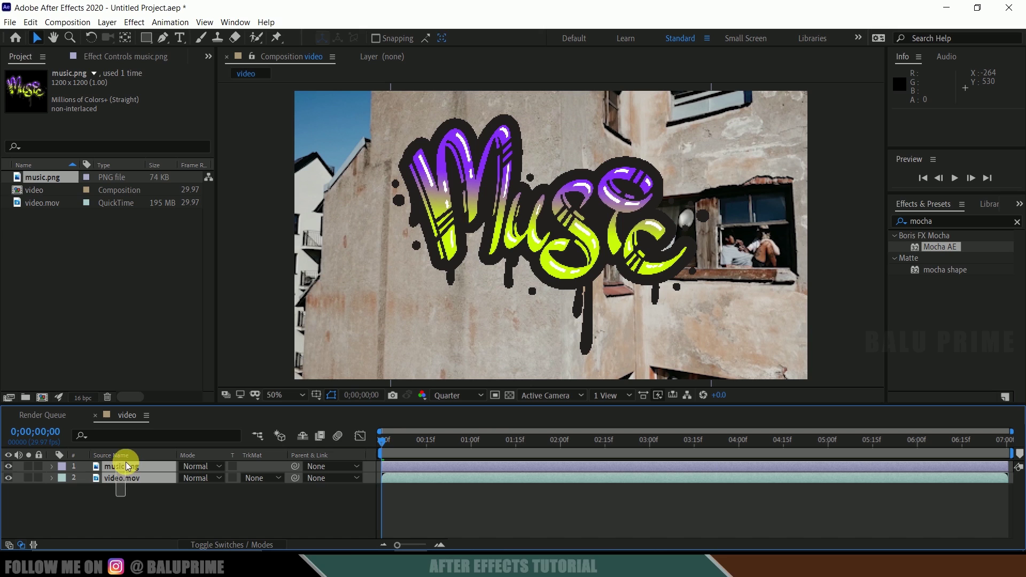
click(125, 512)
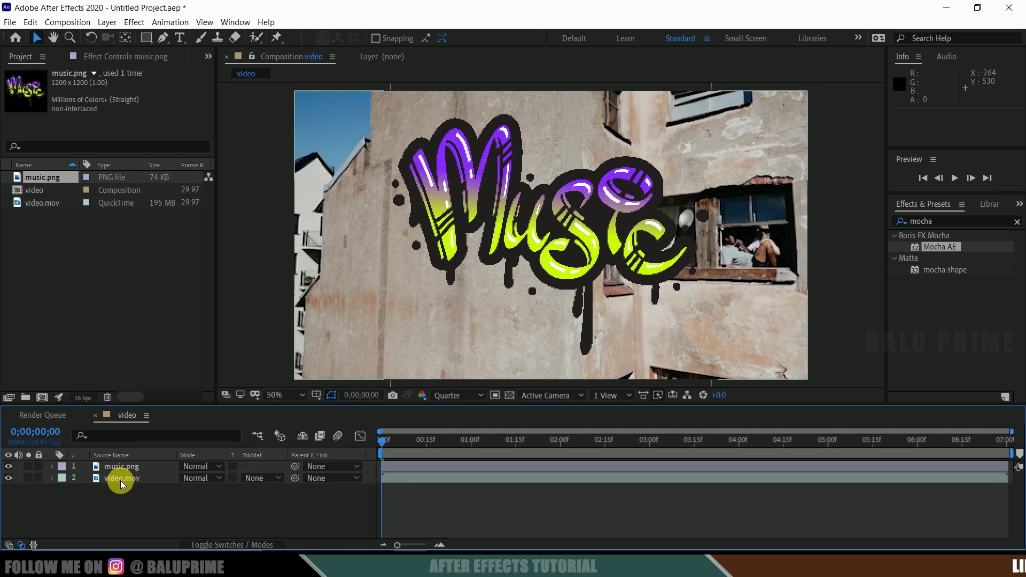
click(120, 481)
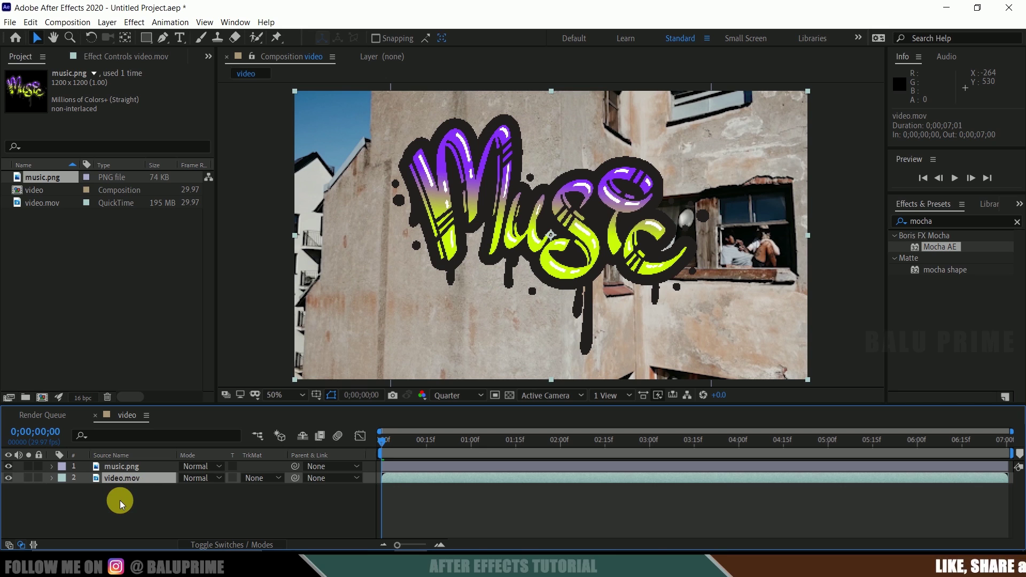
key(a)
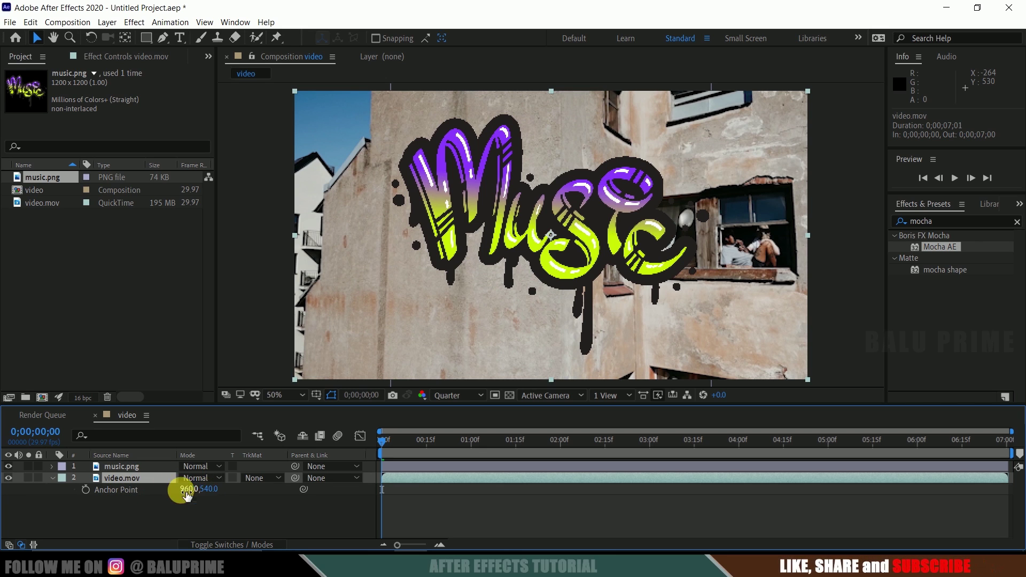
click(128, 468)
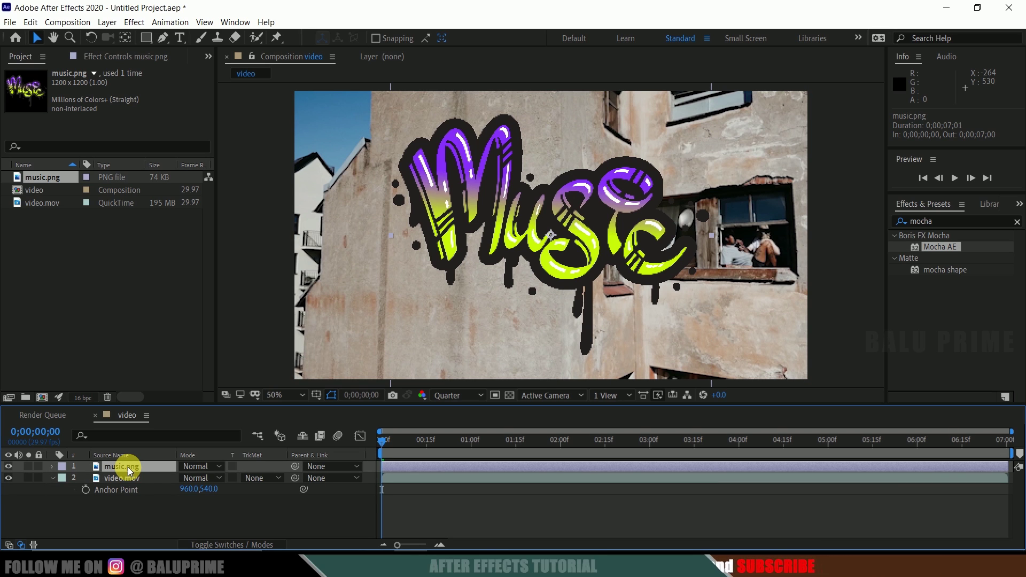
key(a)
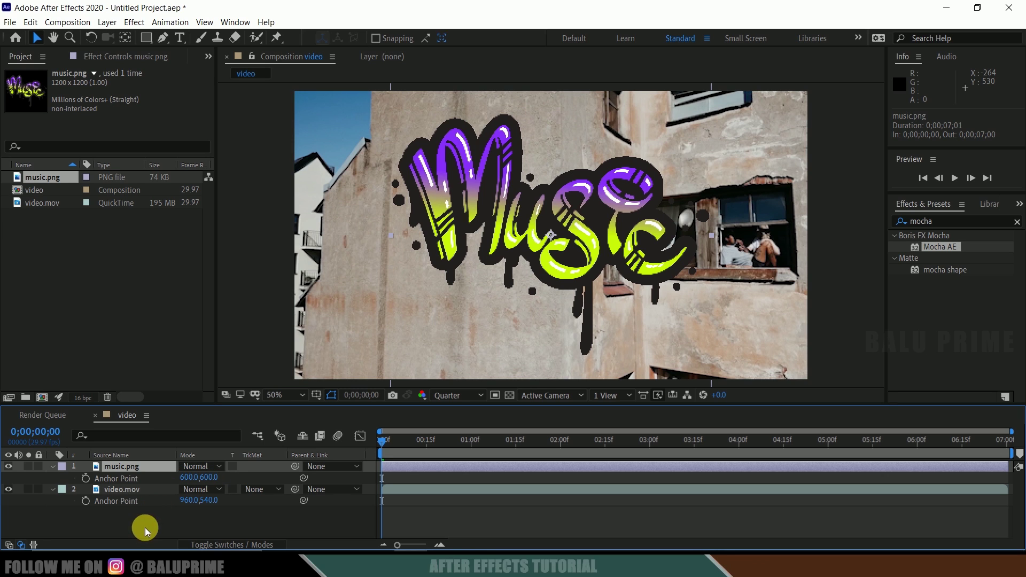
click(115, 489)
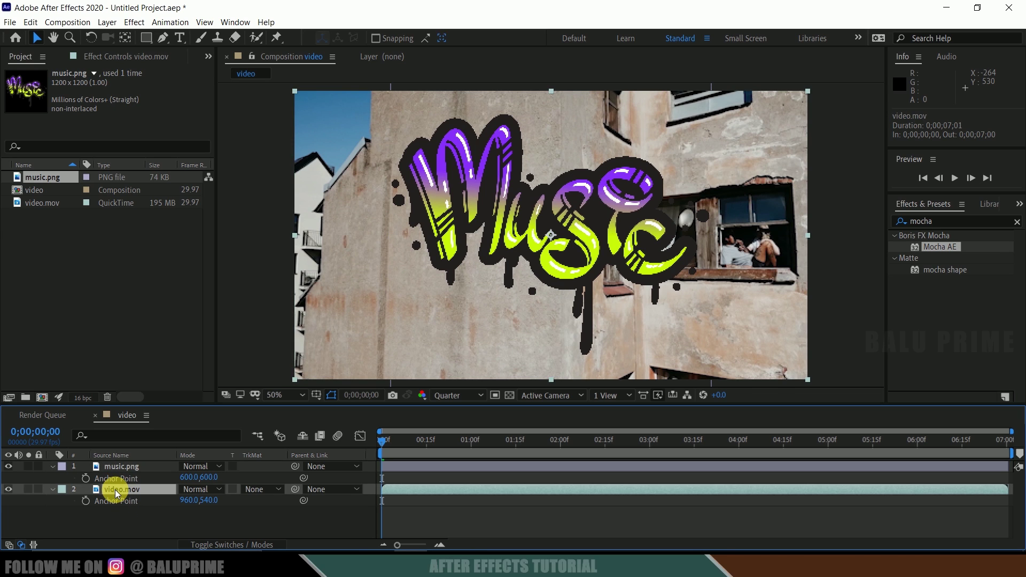
Copy video.mov's 960,540 anchor point value
click(133, 527)
click(107, 489)
click(105, 503)
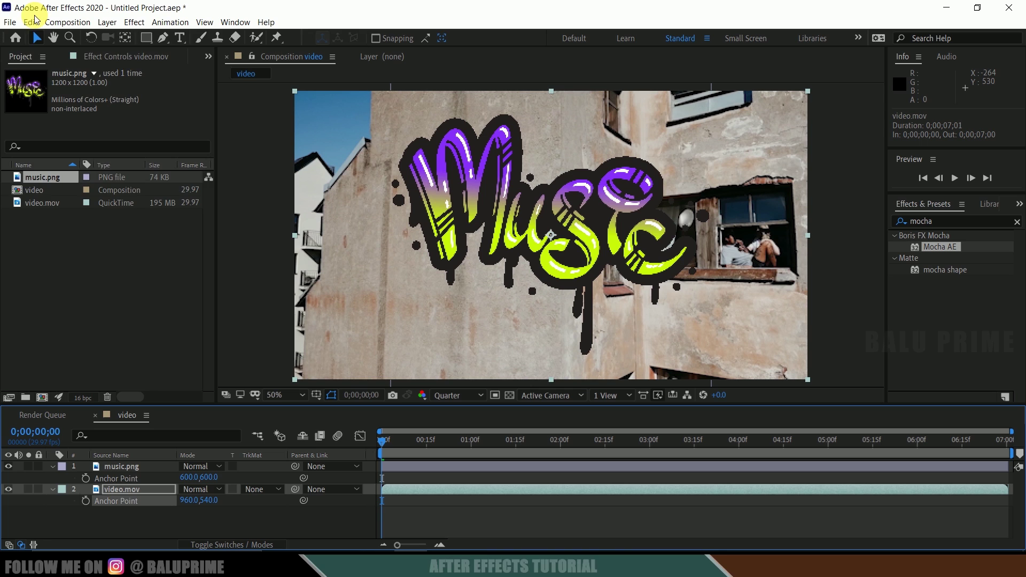
click(31, 22)
click(41, 88)
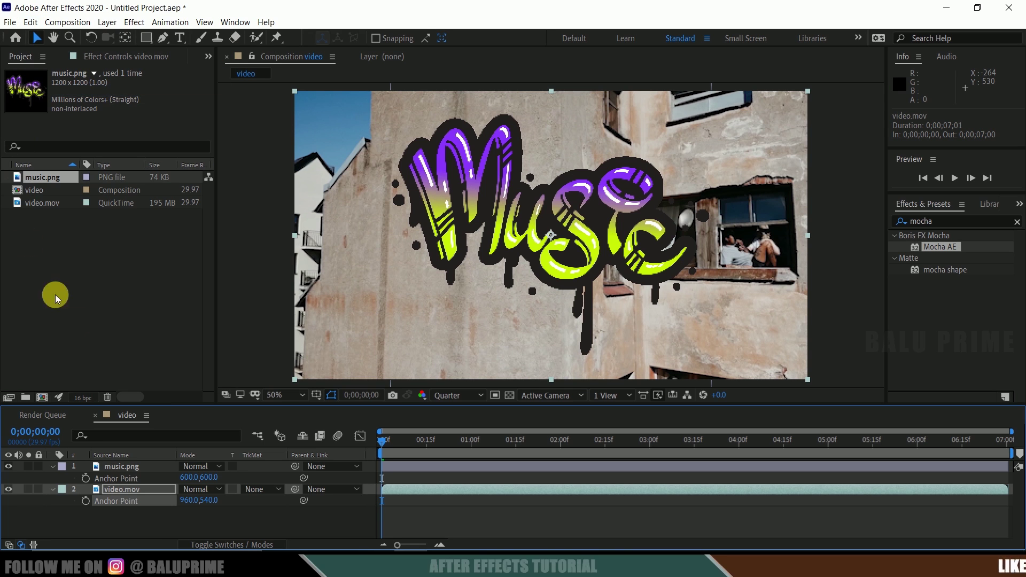
Paste 960,540 into music.png's Anchor Point, then select only video.mov
click(112, 467)
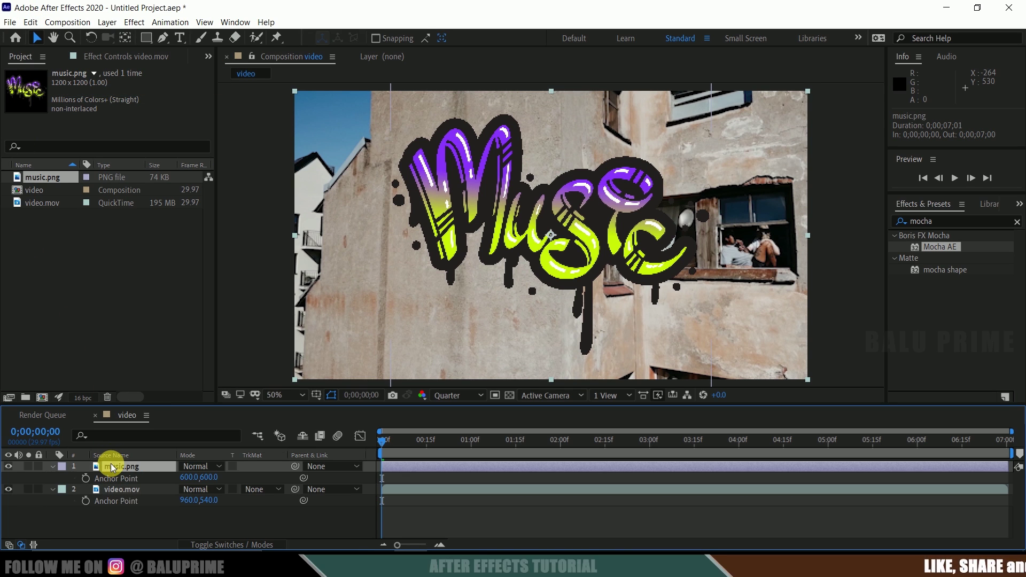
click(113, 480)
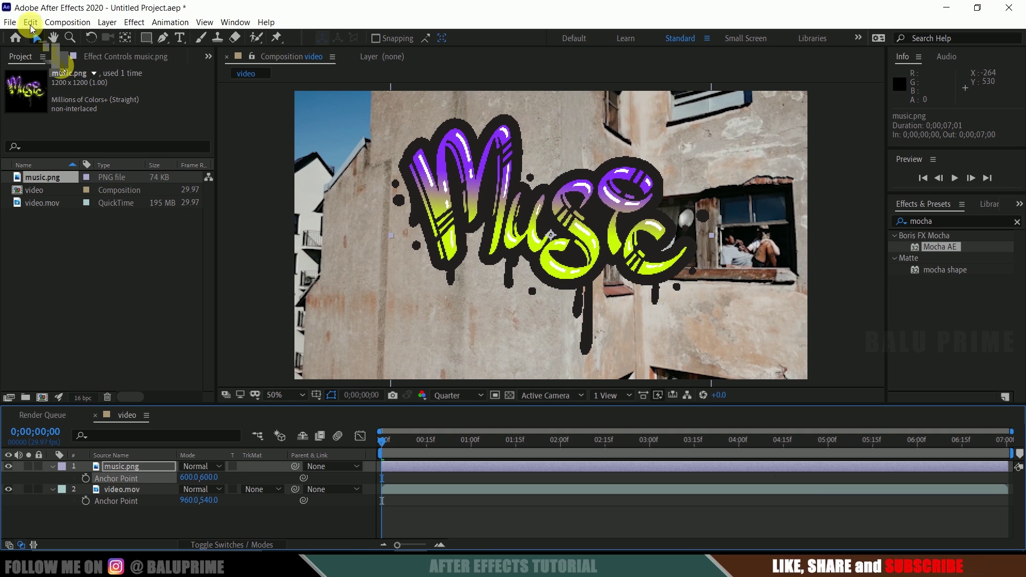
click(30, 24)
click(51, 144)
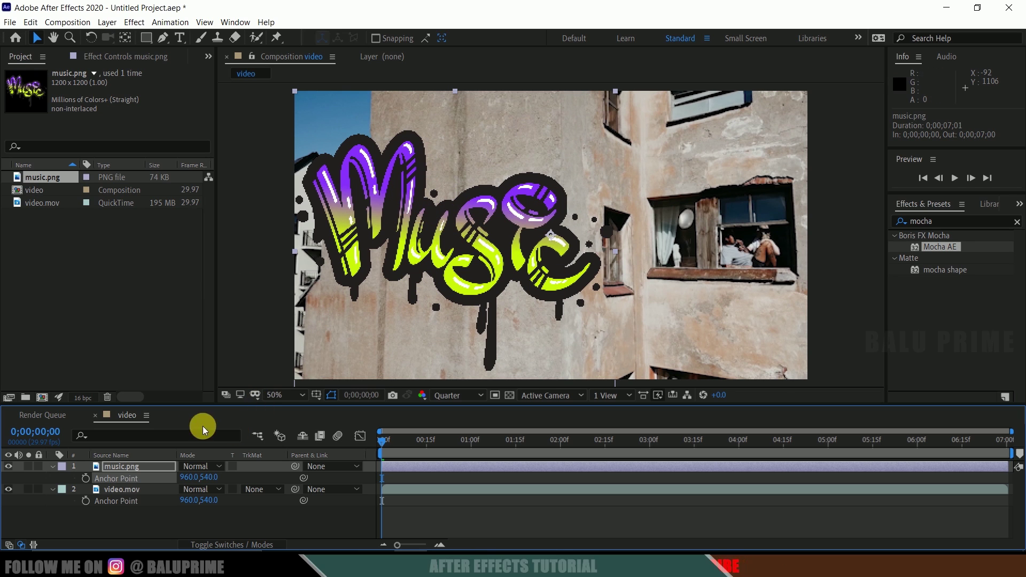
click(130, 494)
shift+click(131, 467)
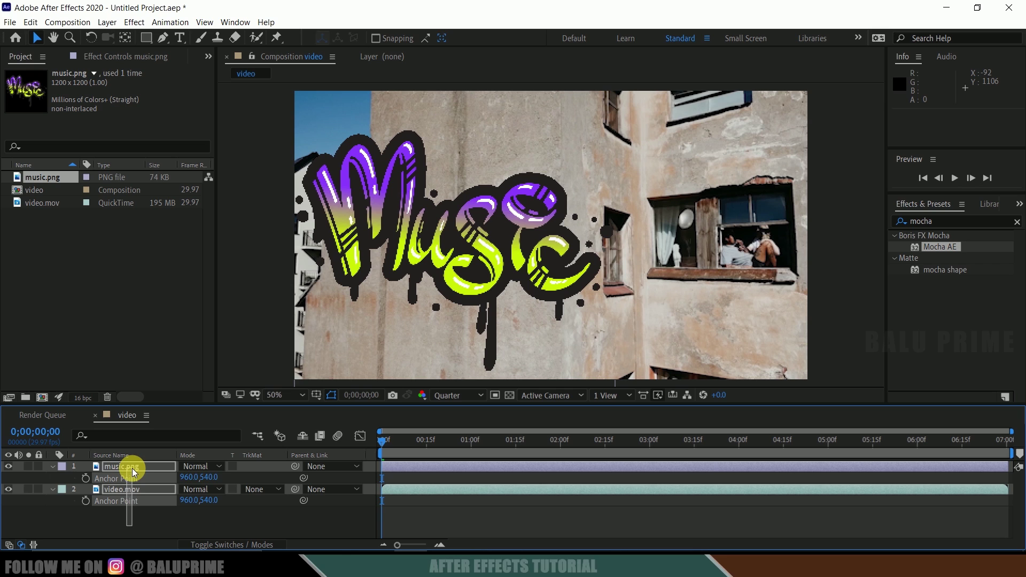
click(137, 524)
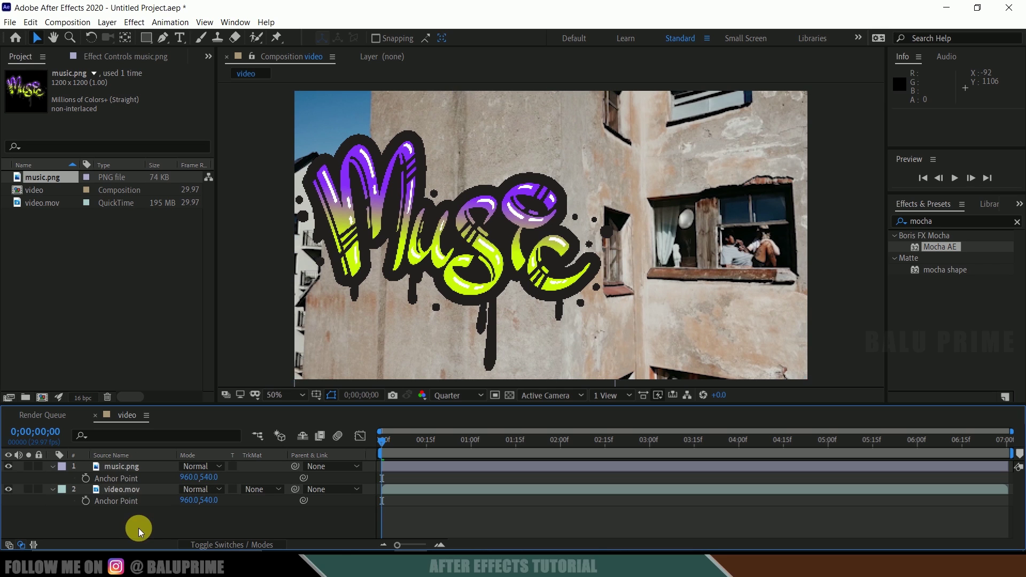
click(115, 492)
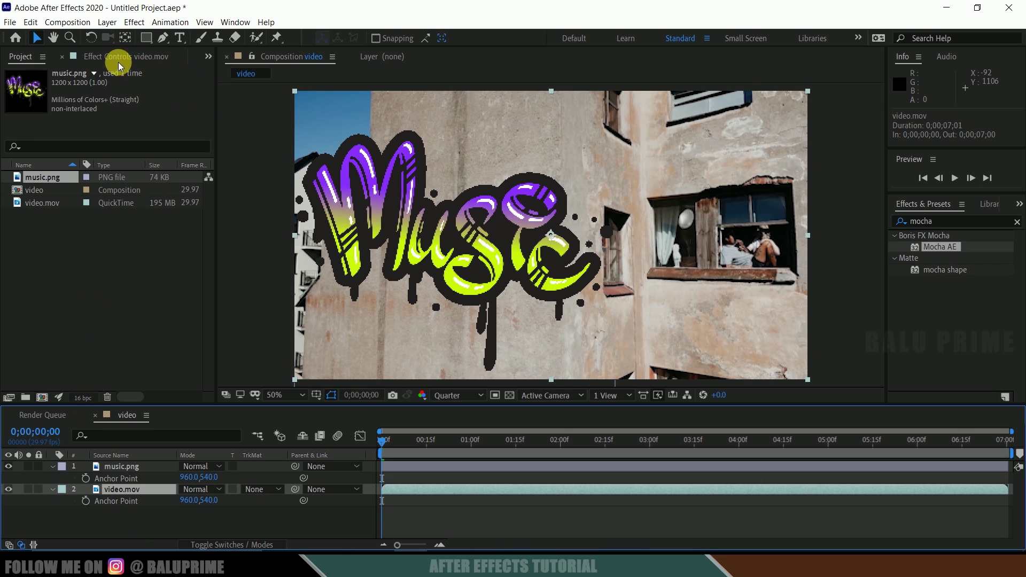
Export video.mov's Mocha AE track as a Corner Pin onto the music.png layer
click(105, 55)
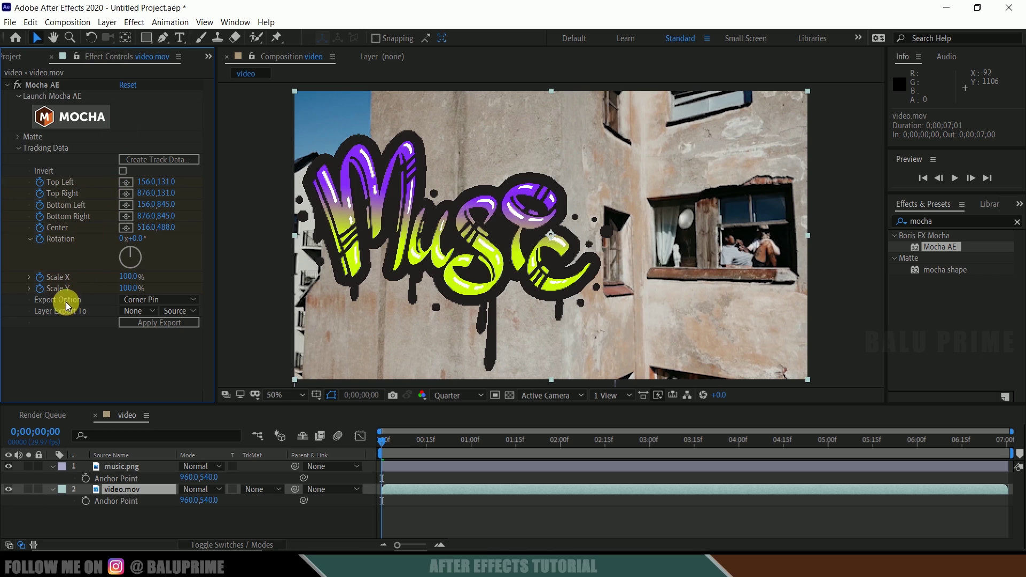
click(134, 300)
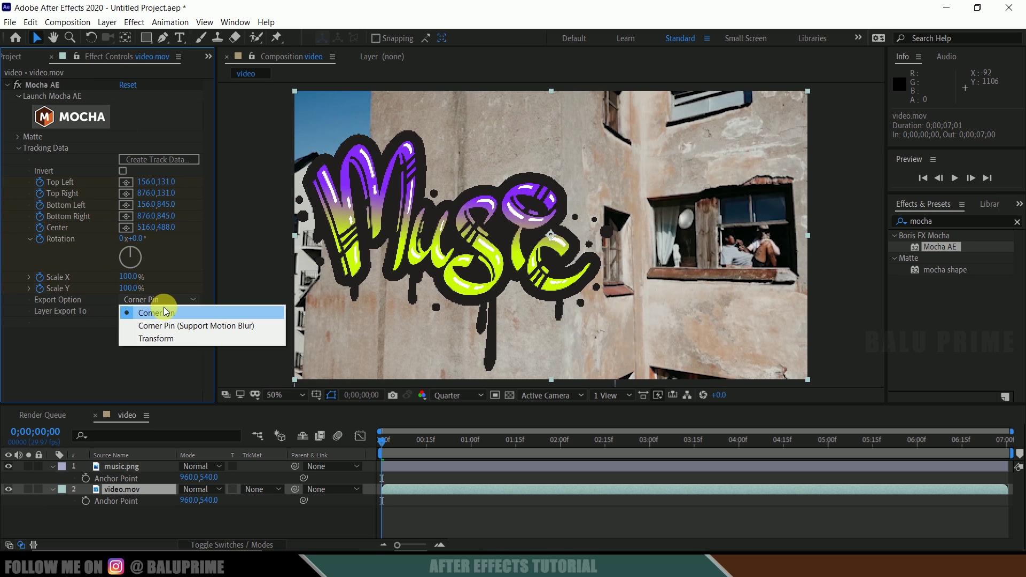
click(155, 314)
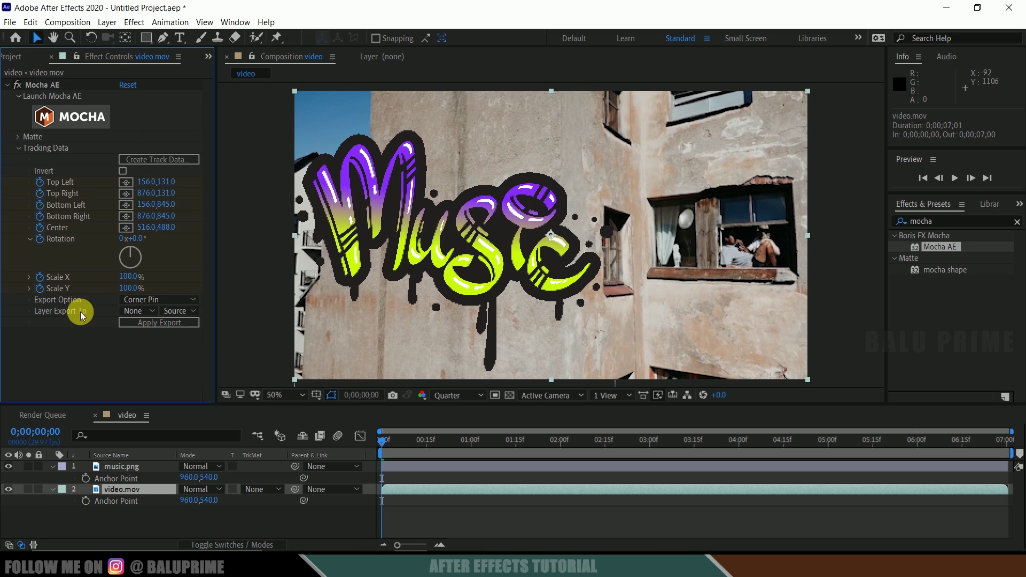
click(136, 311)
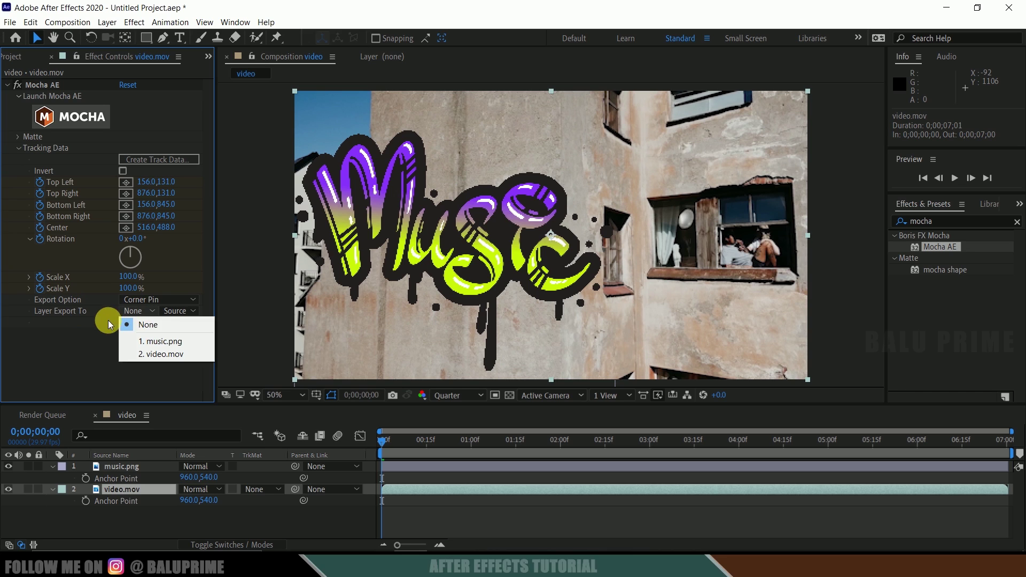
click(160, 344)
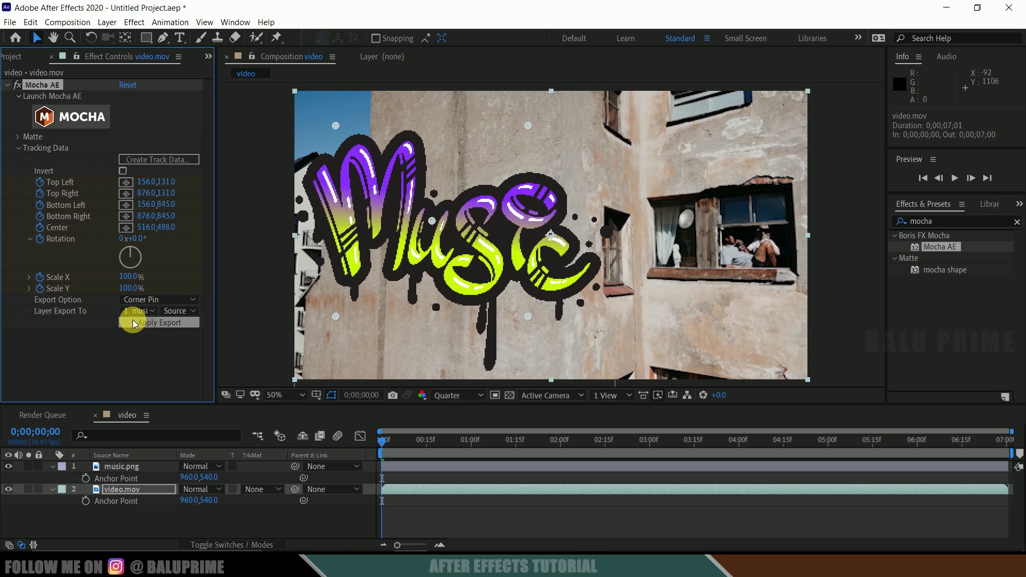
click(140, 322)
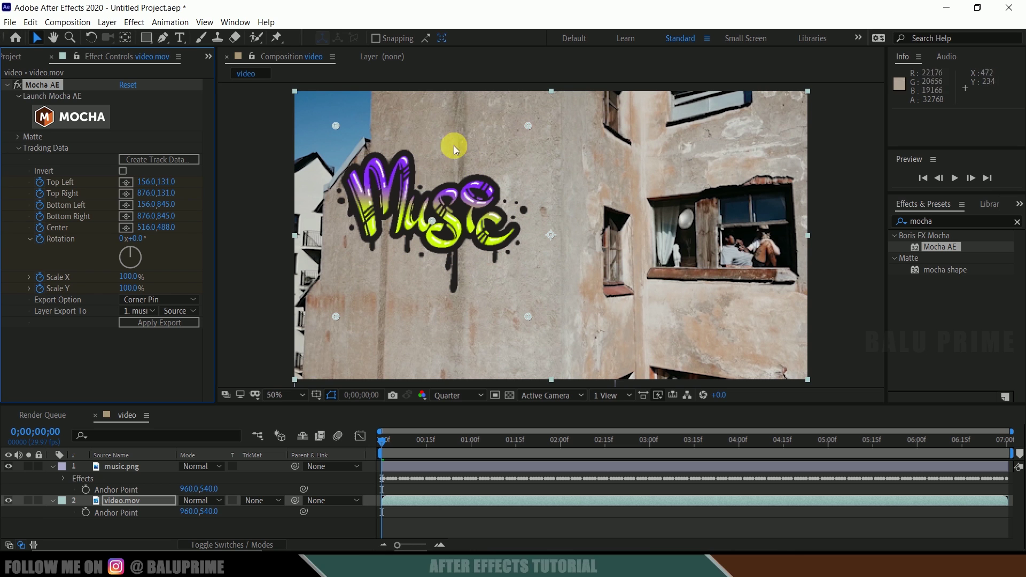
Play a RAM preview to watch the Music logo follow the building wall
key(space)
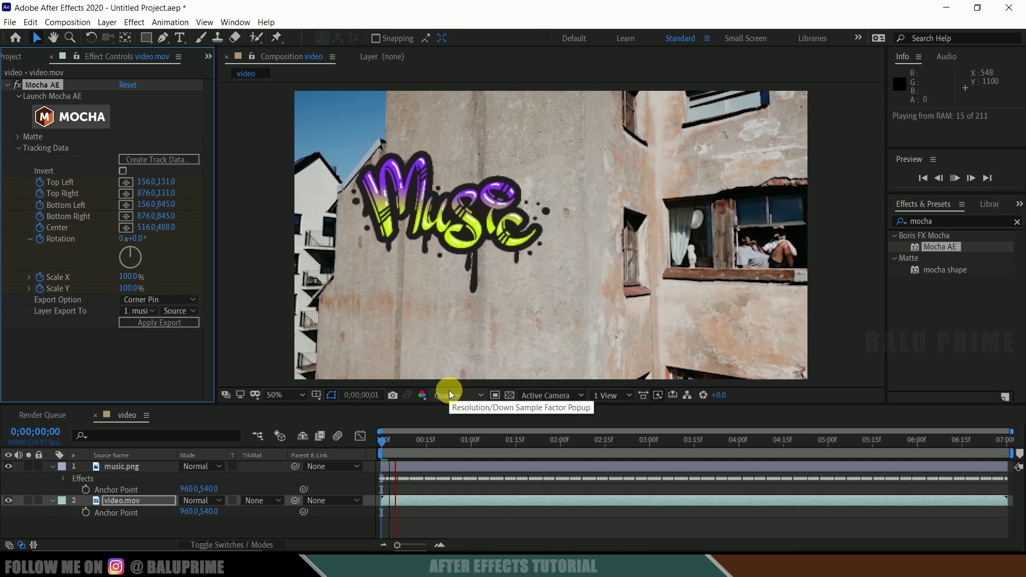